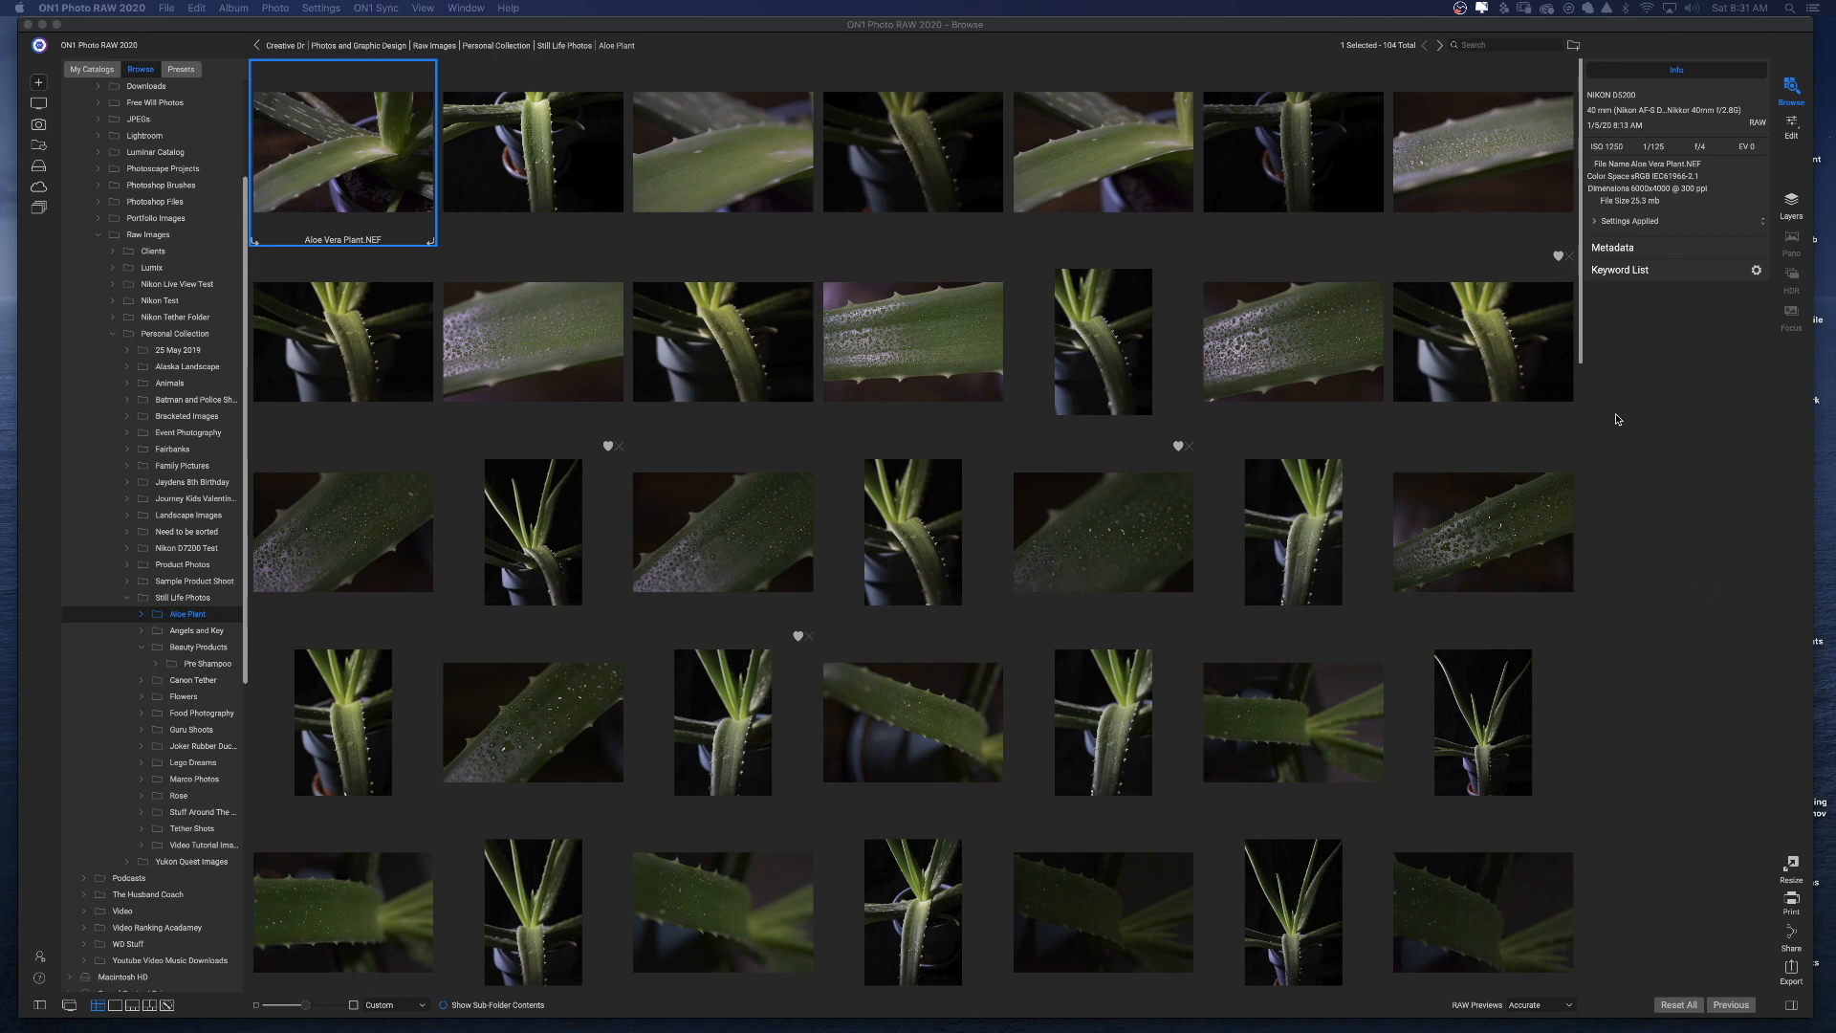
Expand and collapse the Keyword List and Metadata panels to examine their contents.
left_click(1672, 280)
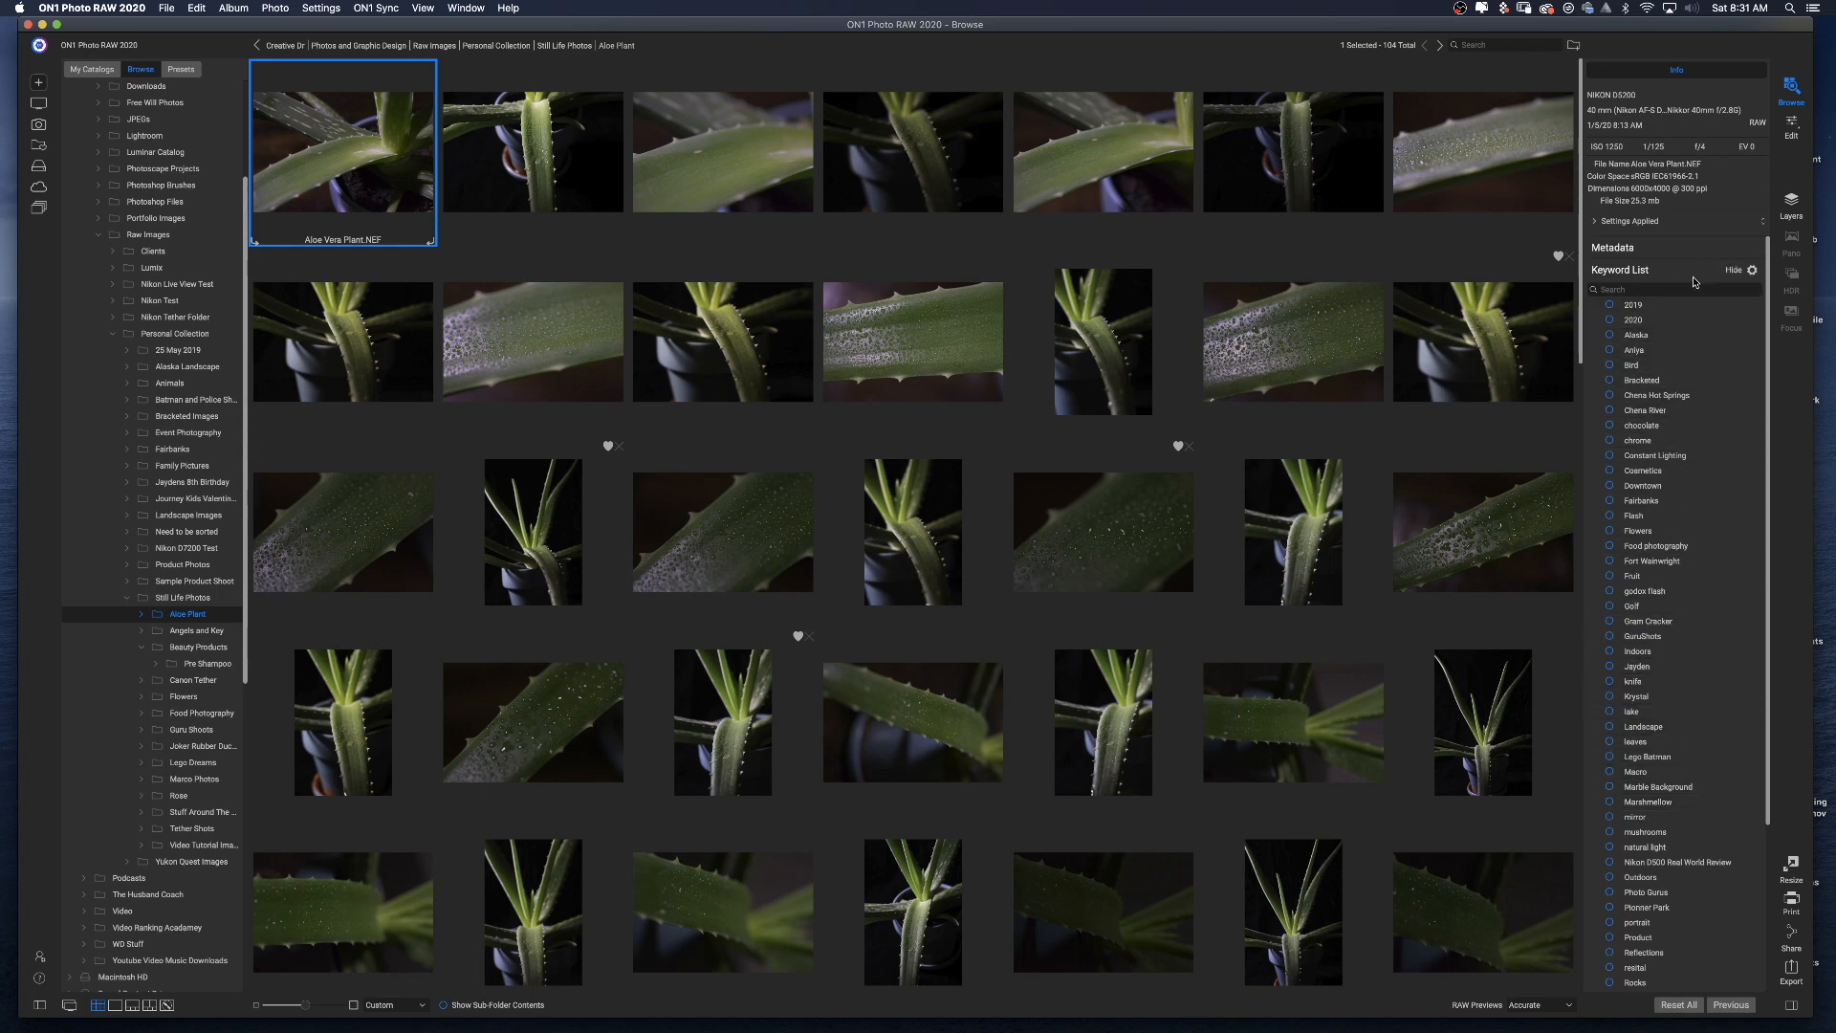
left_click(1687, 273)
left_click(1685, 247)
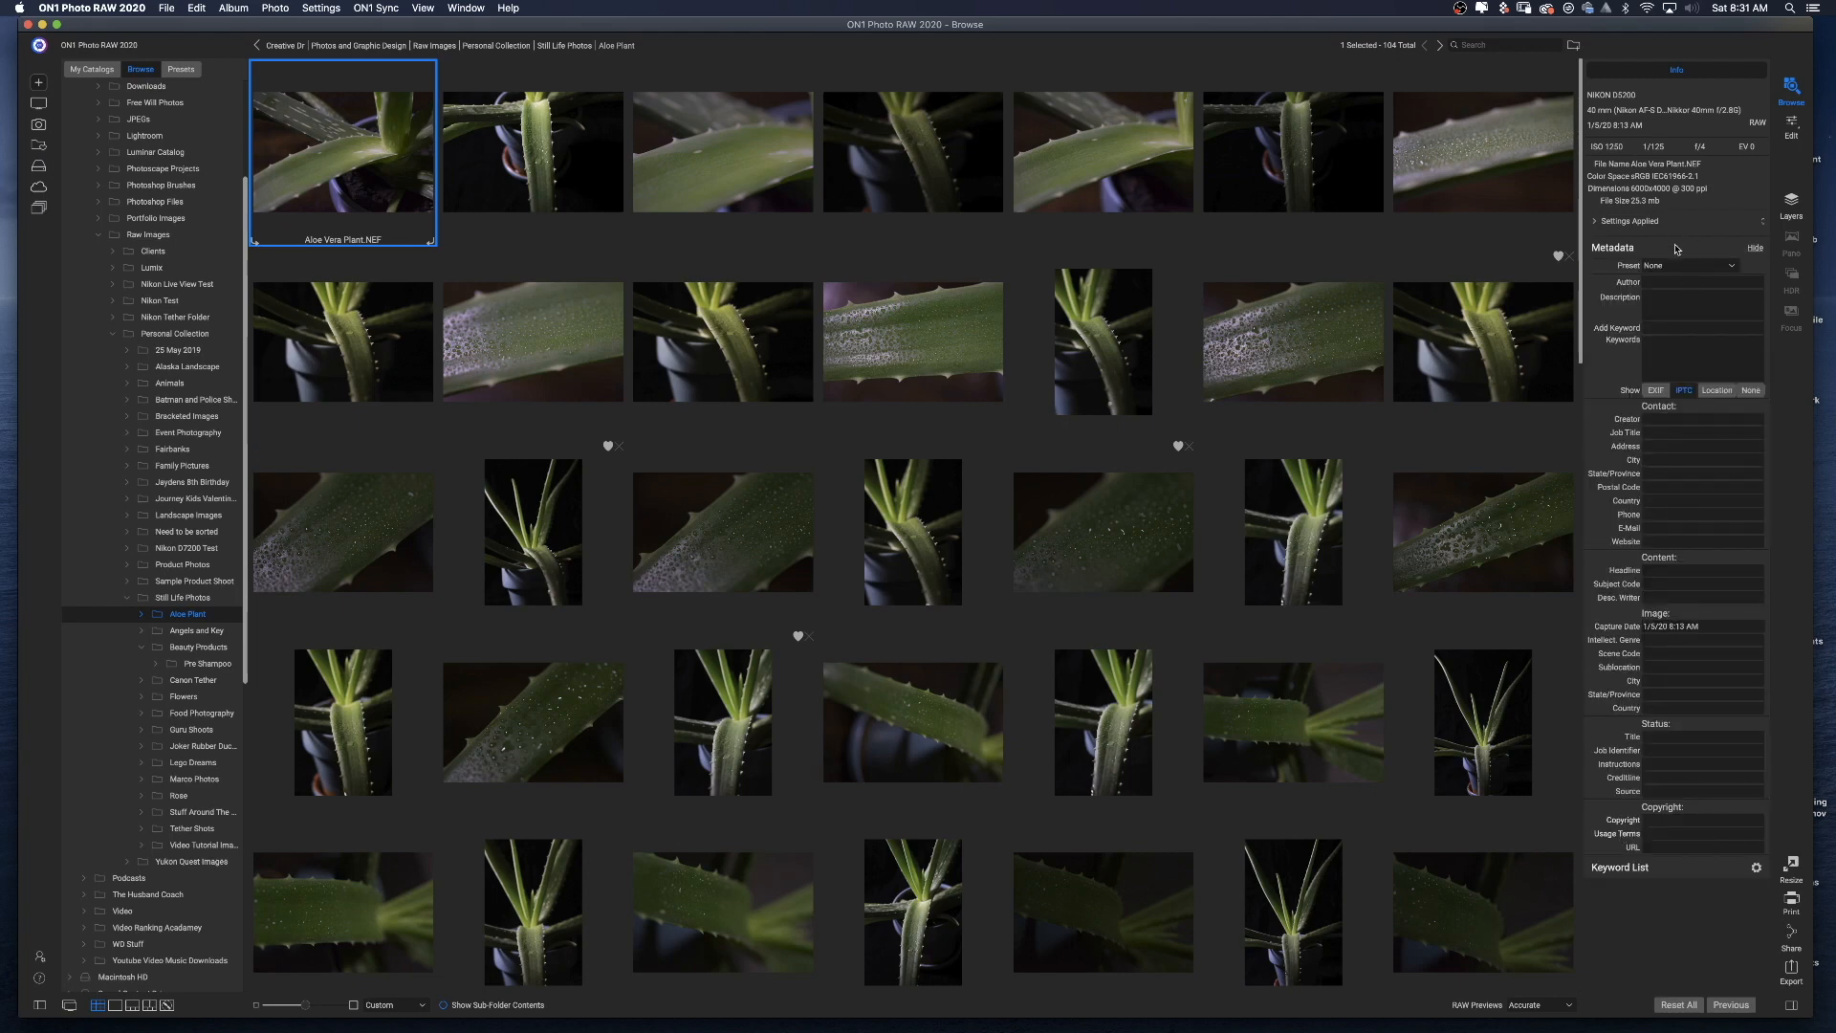
left_click(1676, 248)
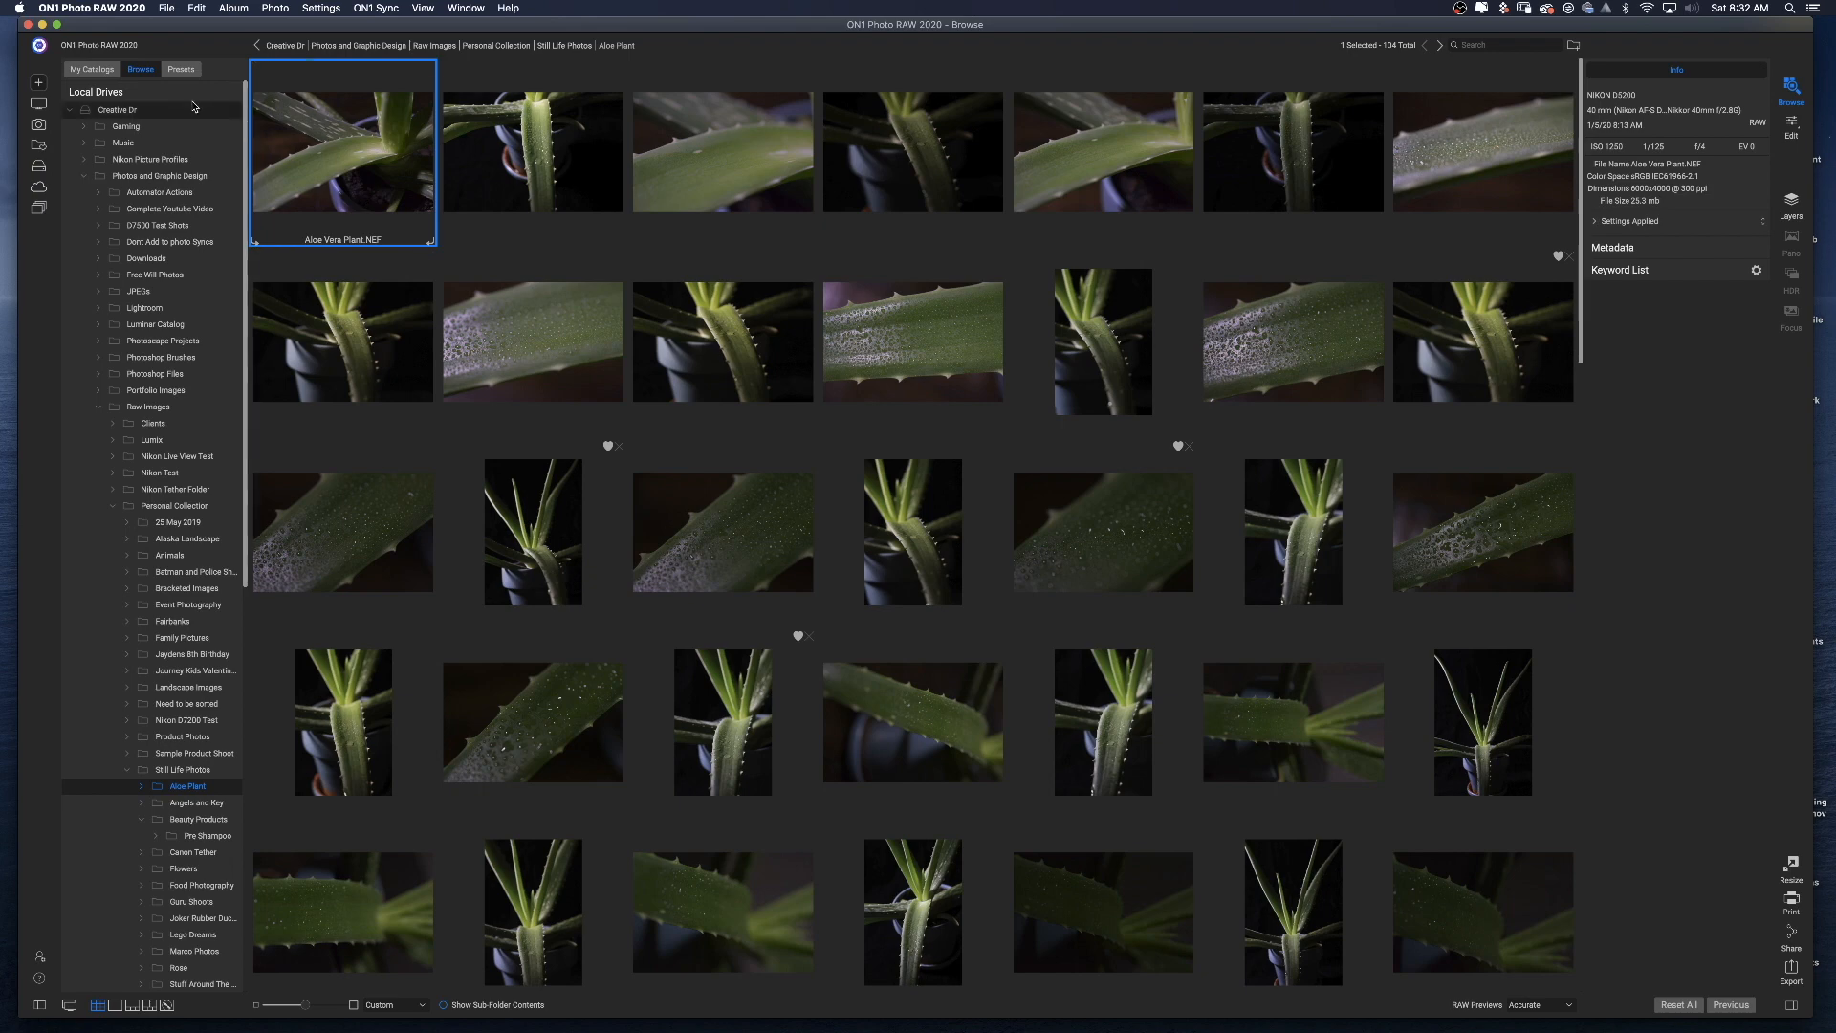
Select six Aloe Vera Plant photos together: 9, 13, 10, 8, 15 and 14.
left_click(188, 93)
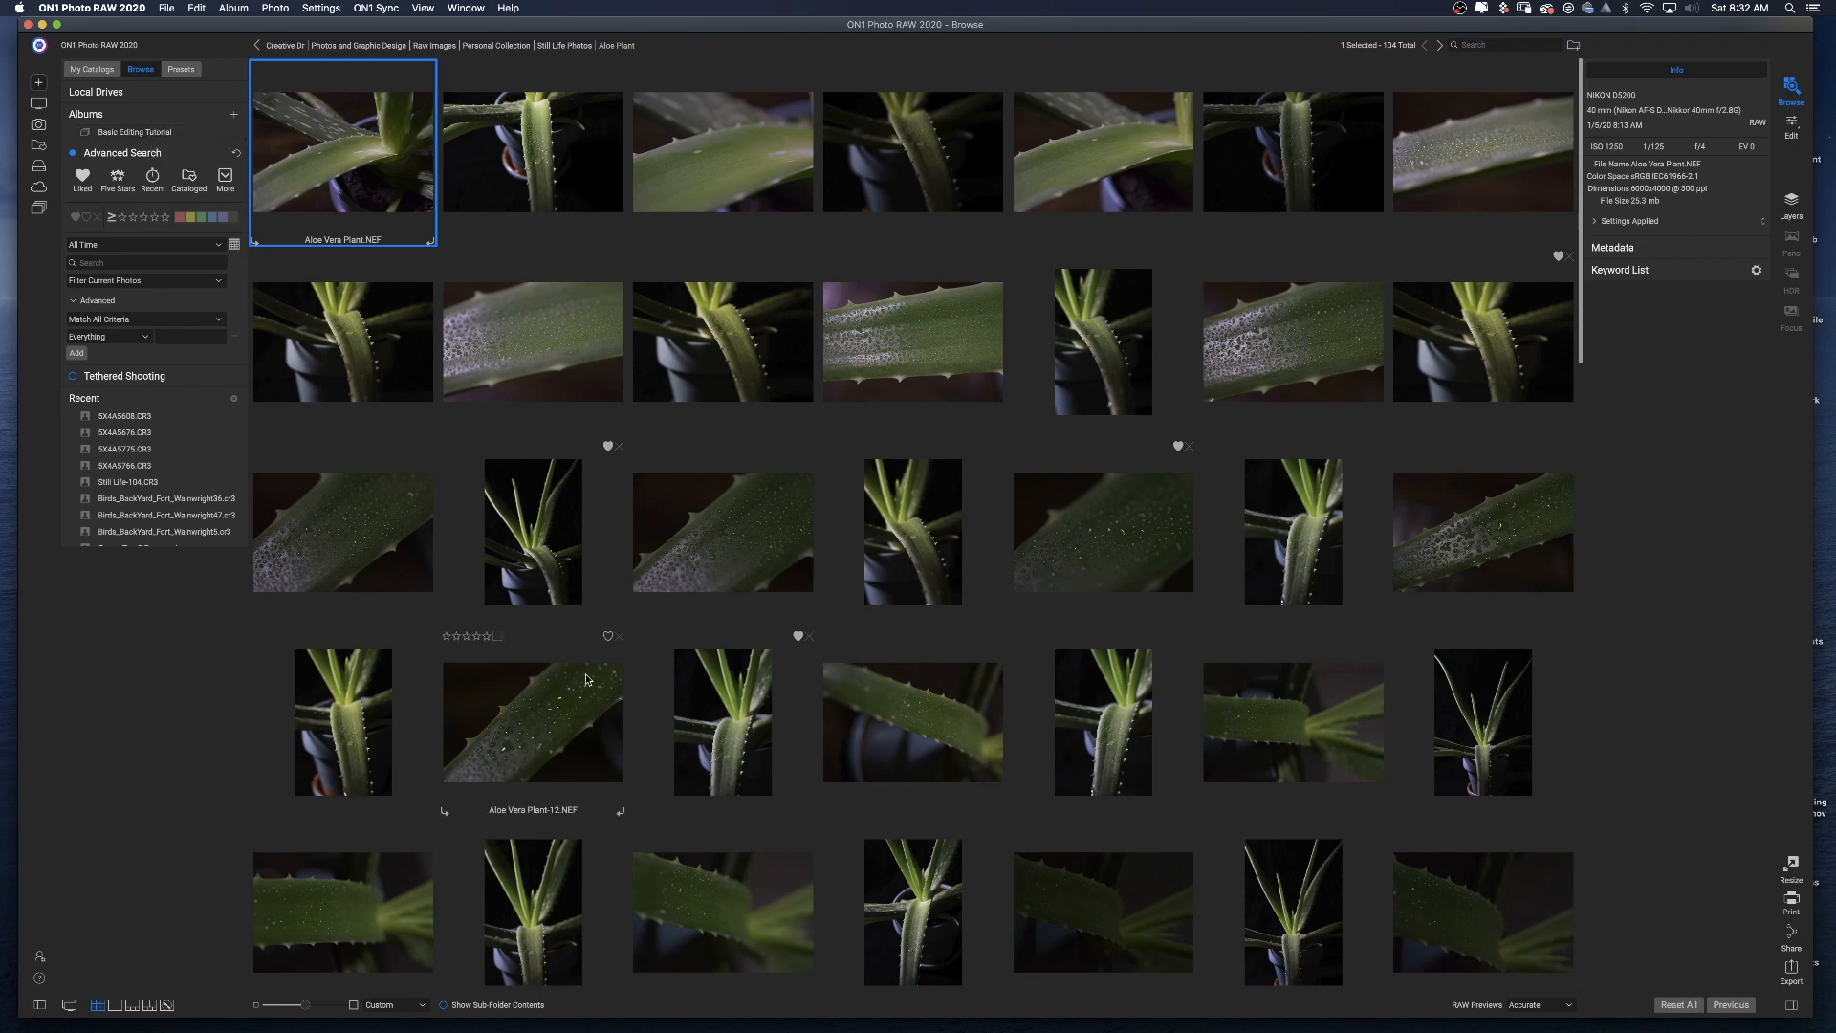
left_click(534, 503)
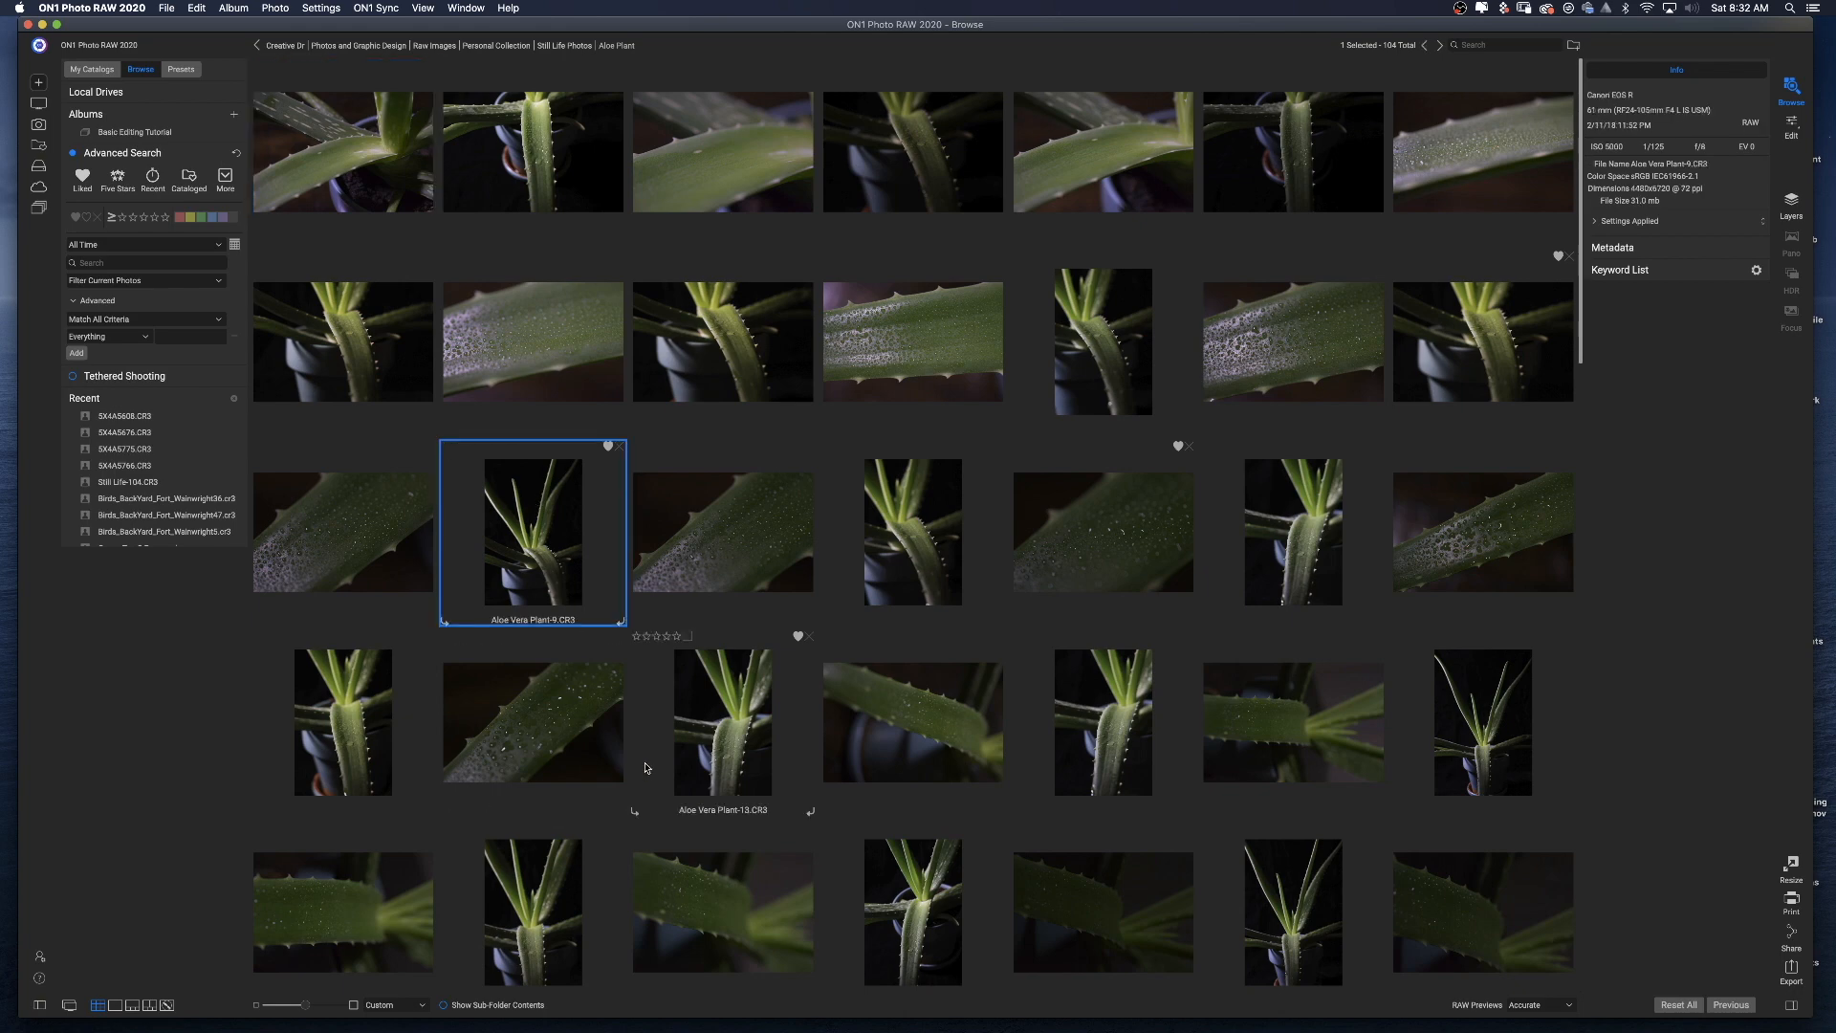
left_click(719, 734, "super")
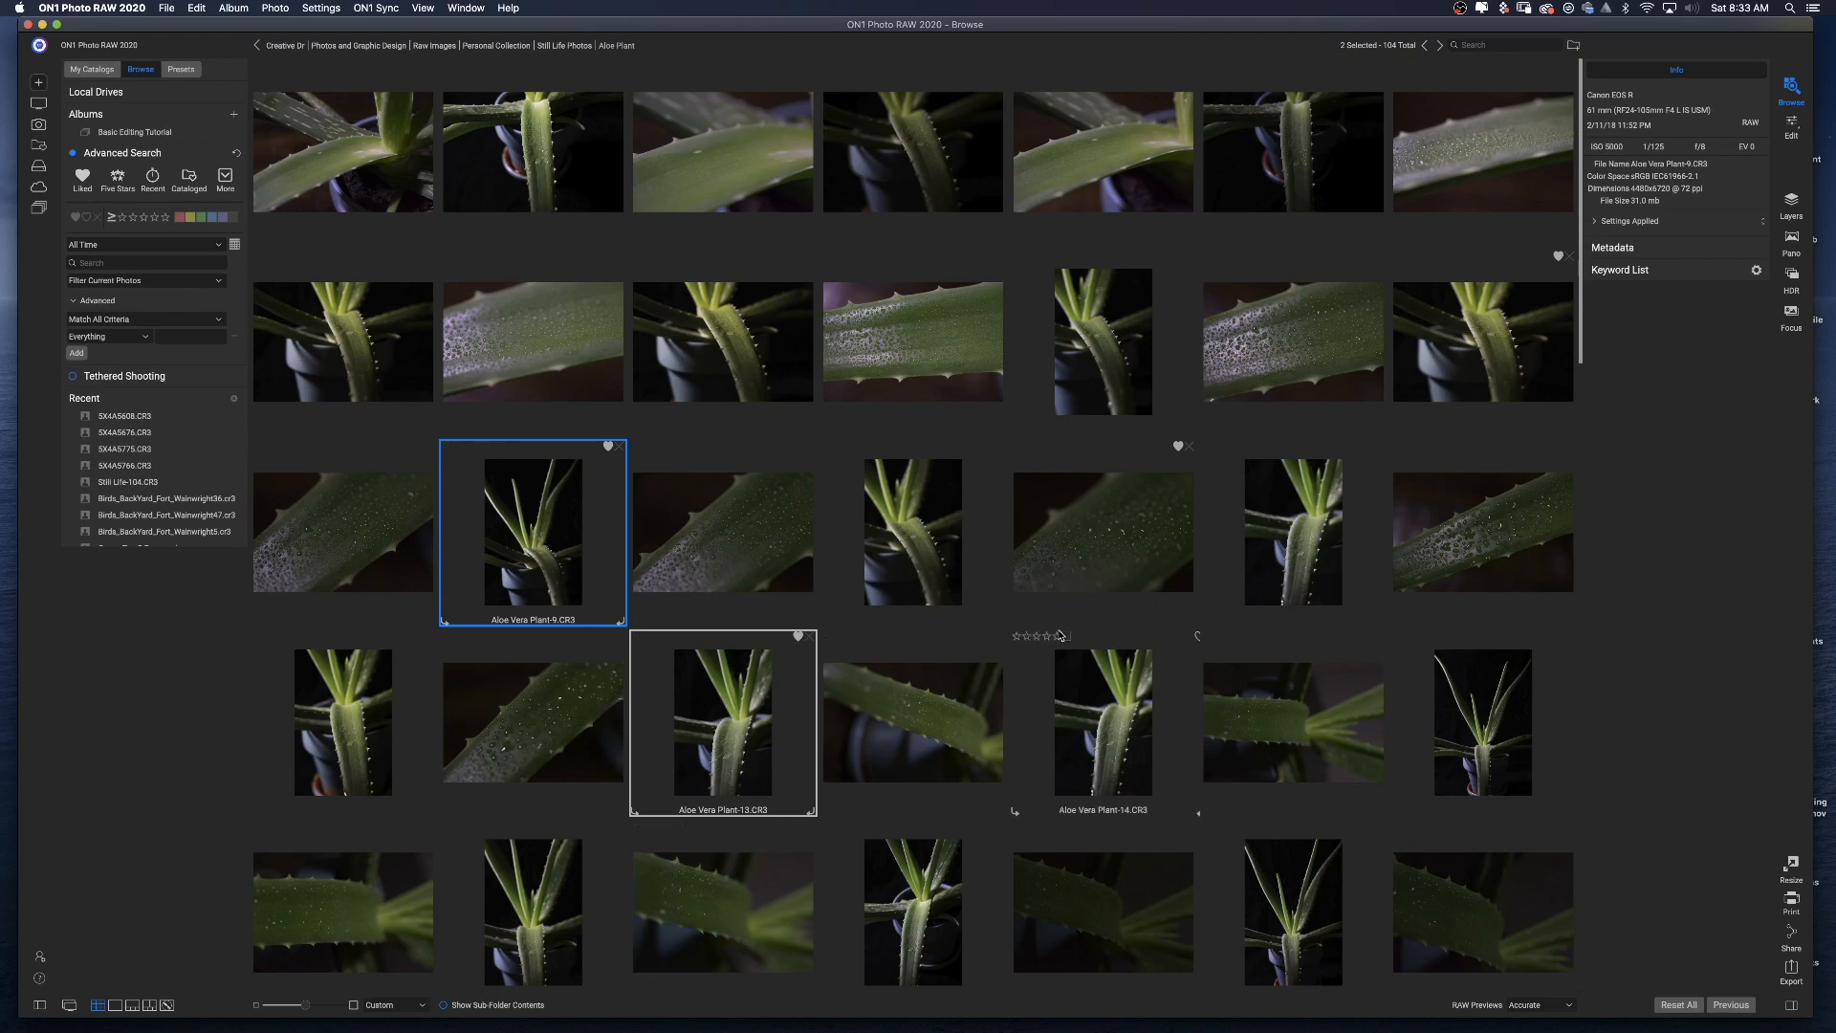
left_click(1062, 560, "super")
left_click(1473, 331, "super")
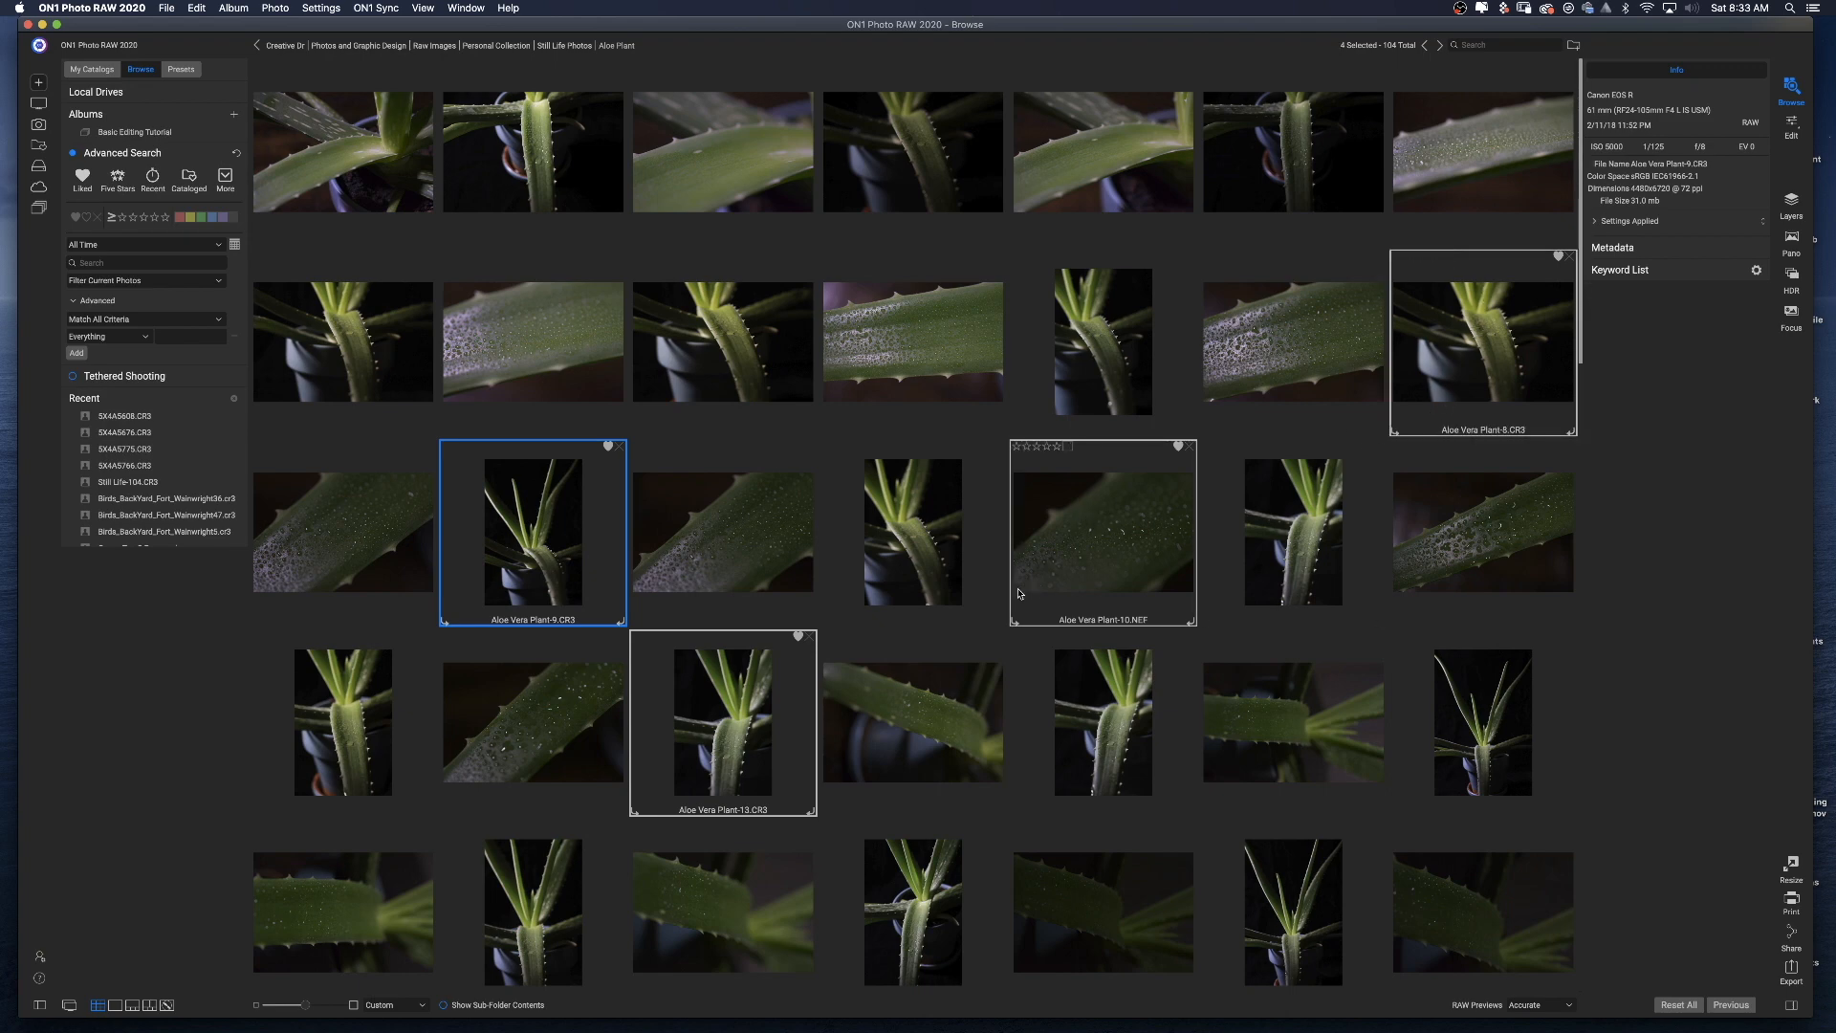
left_click(1473, 718, "super")
left_click(1099, 739, "super")
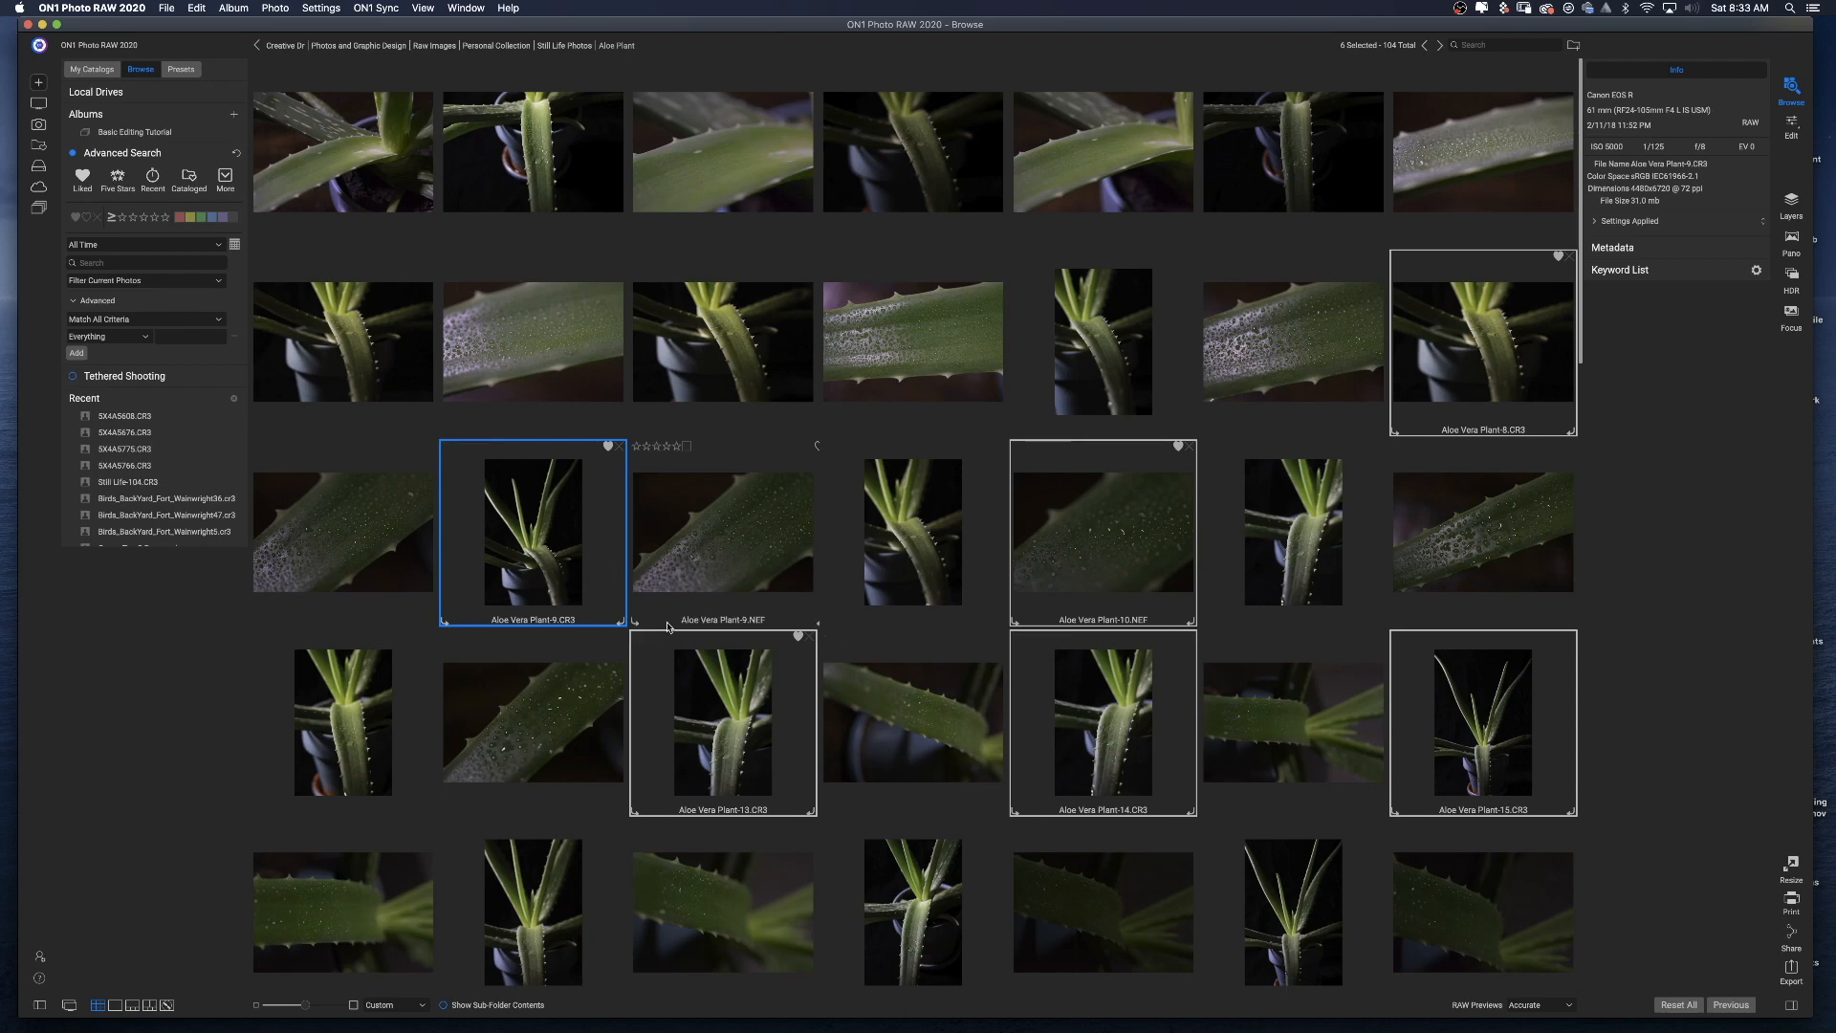
right_click(525, 526)
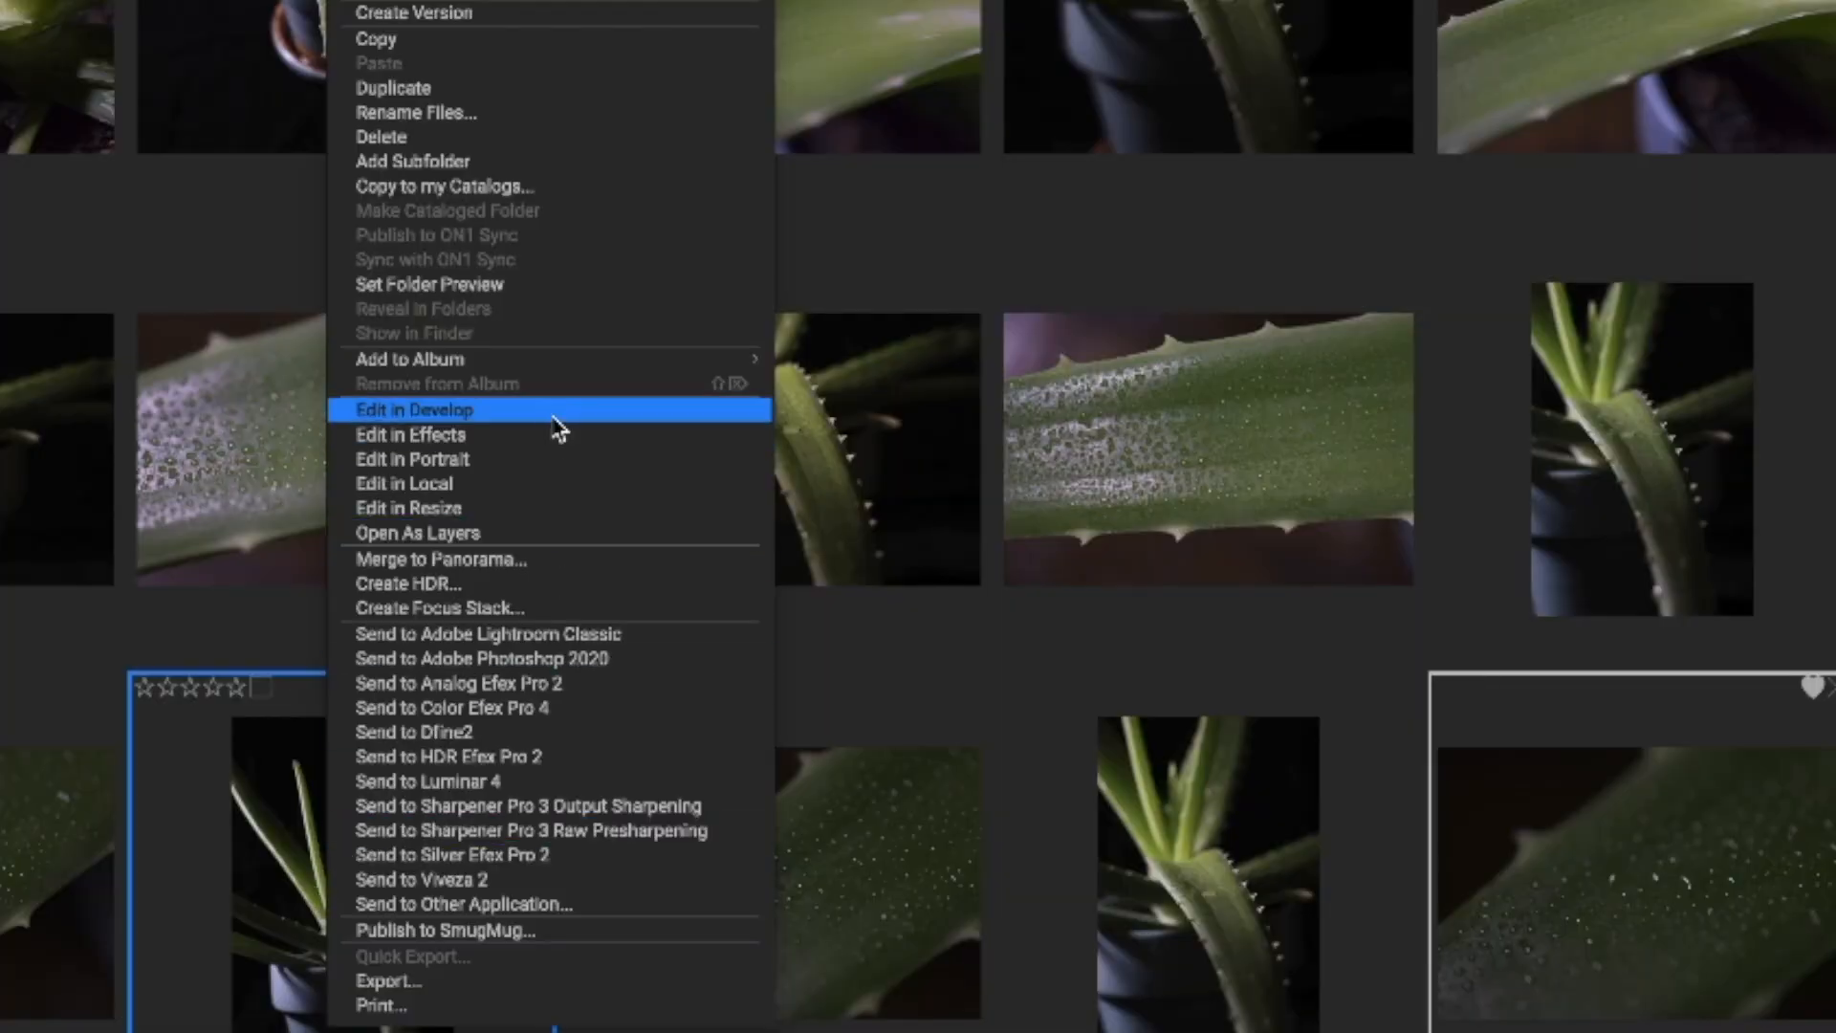
mouse_move(496, 363)
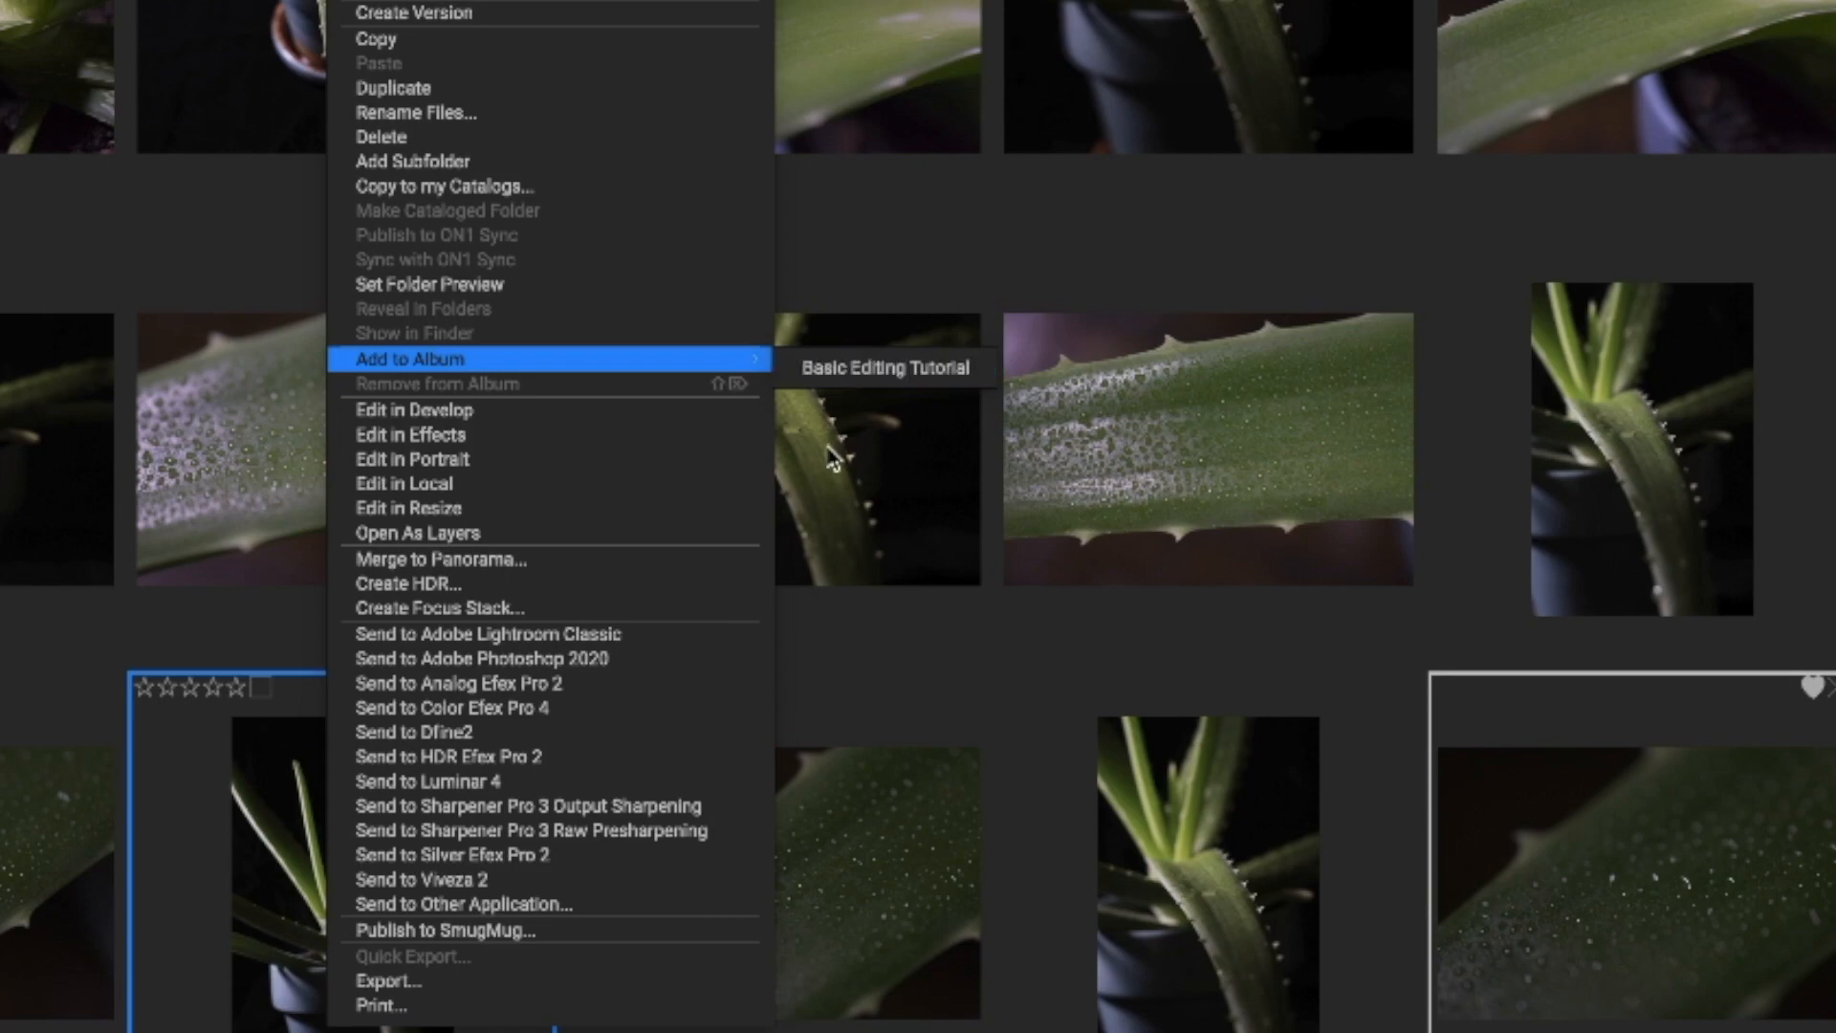
left_click(914, 648)
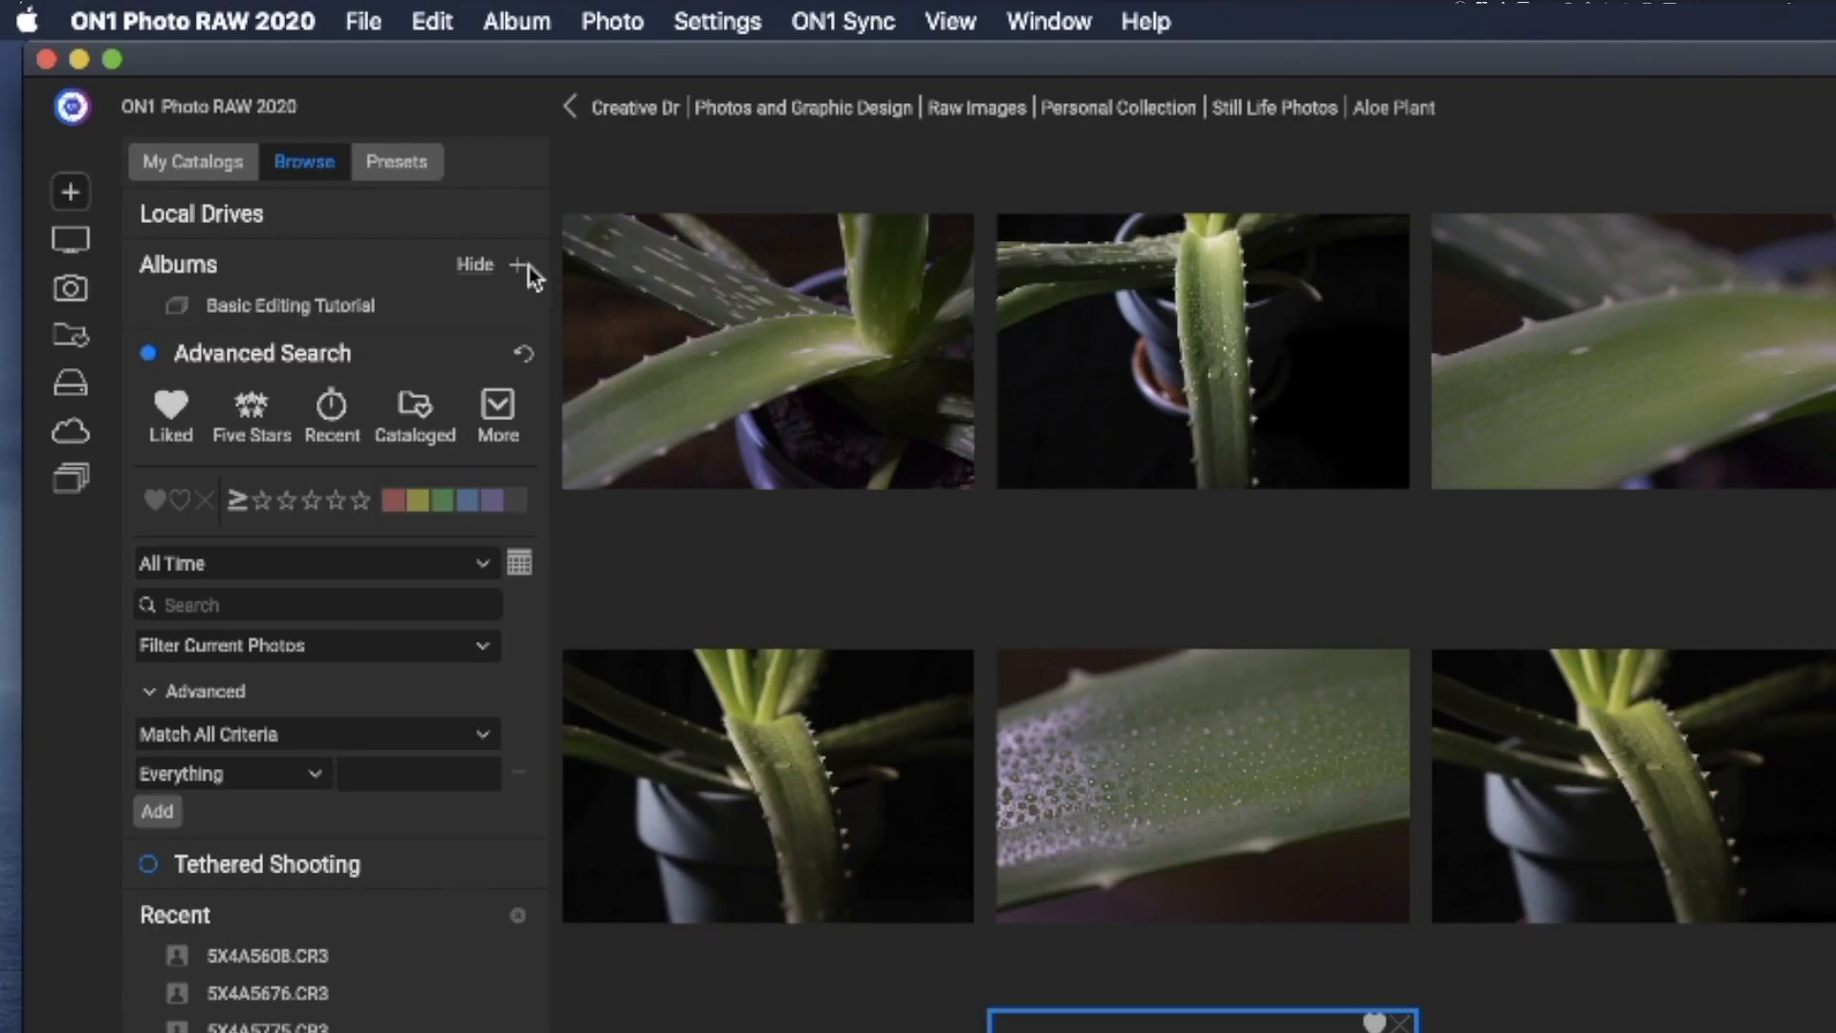
Create a new album named Aloe with the selected photos added to it.
left_click(522, 266)
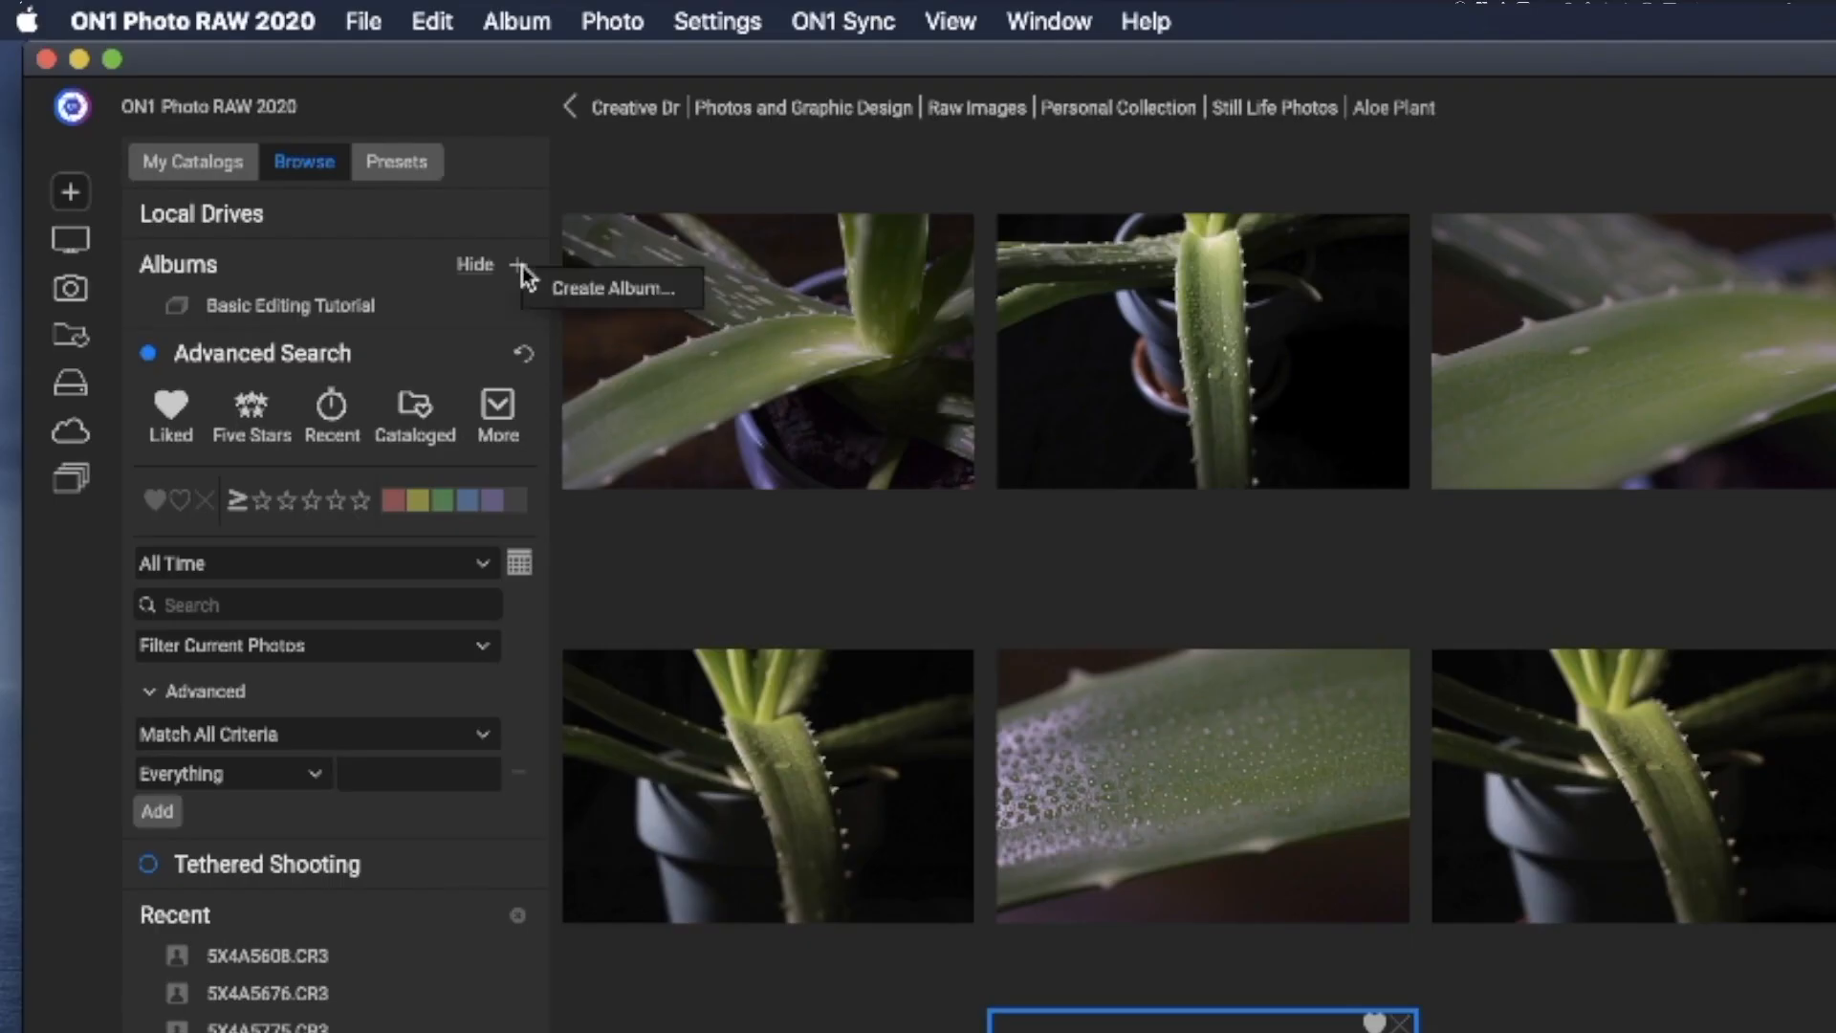
left_click(656, 296)
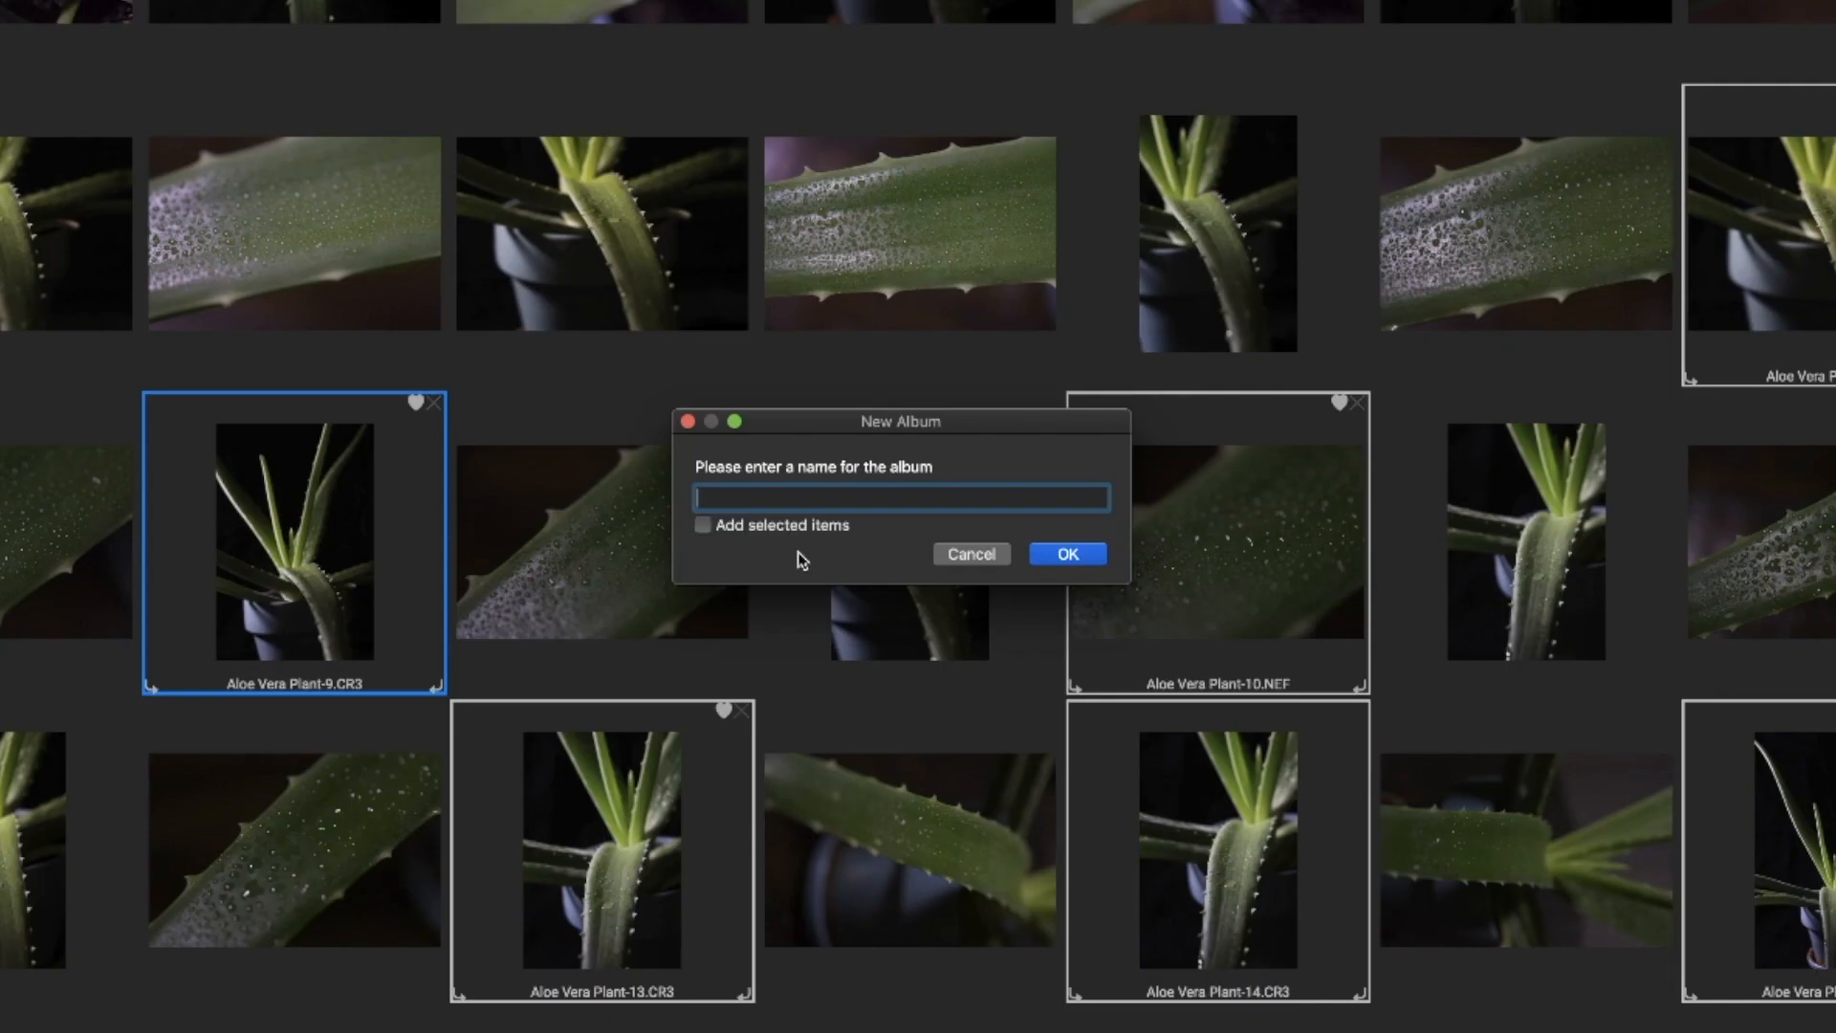
type("ALo")
key("BackSpace")
key("BackSpace")
type("p")
key("BackSpace")
type("loe")
left_click(742, 529)
left_click(1057, 554)
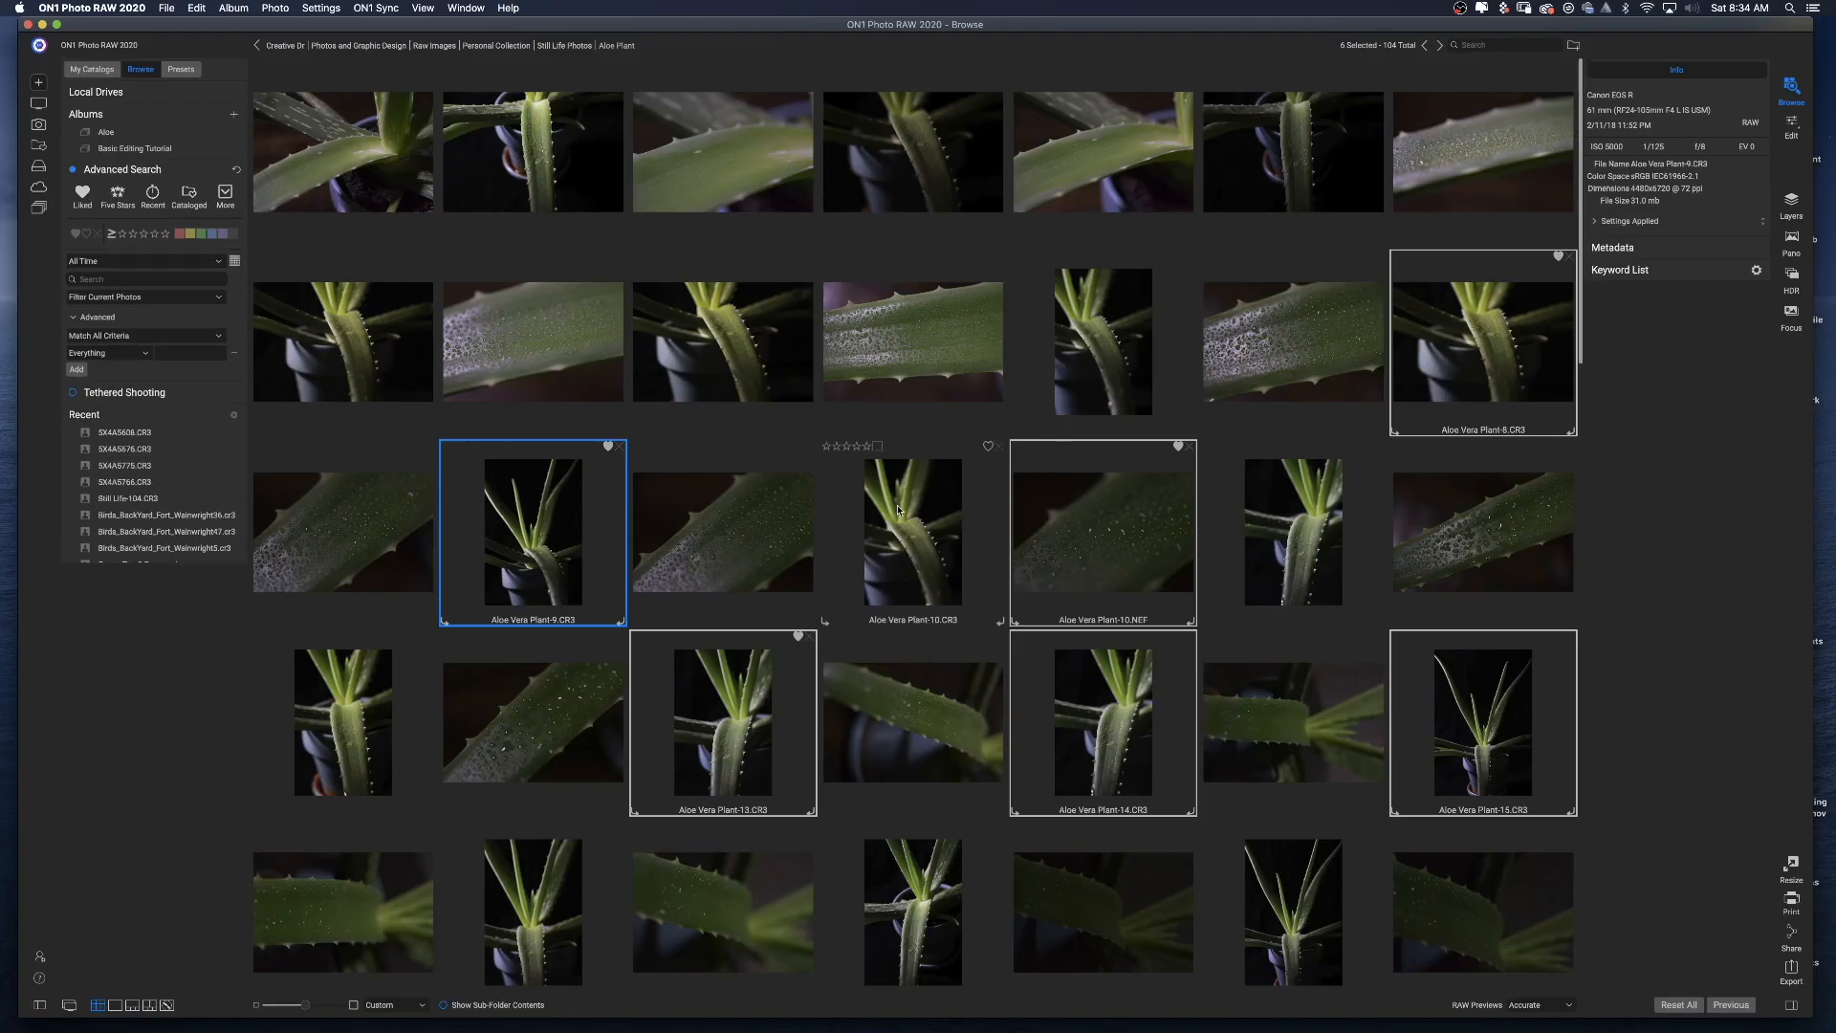
Open the Aloe album and rate one photo two stars and another five stars.
left_click(107, 132)
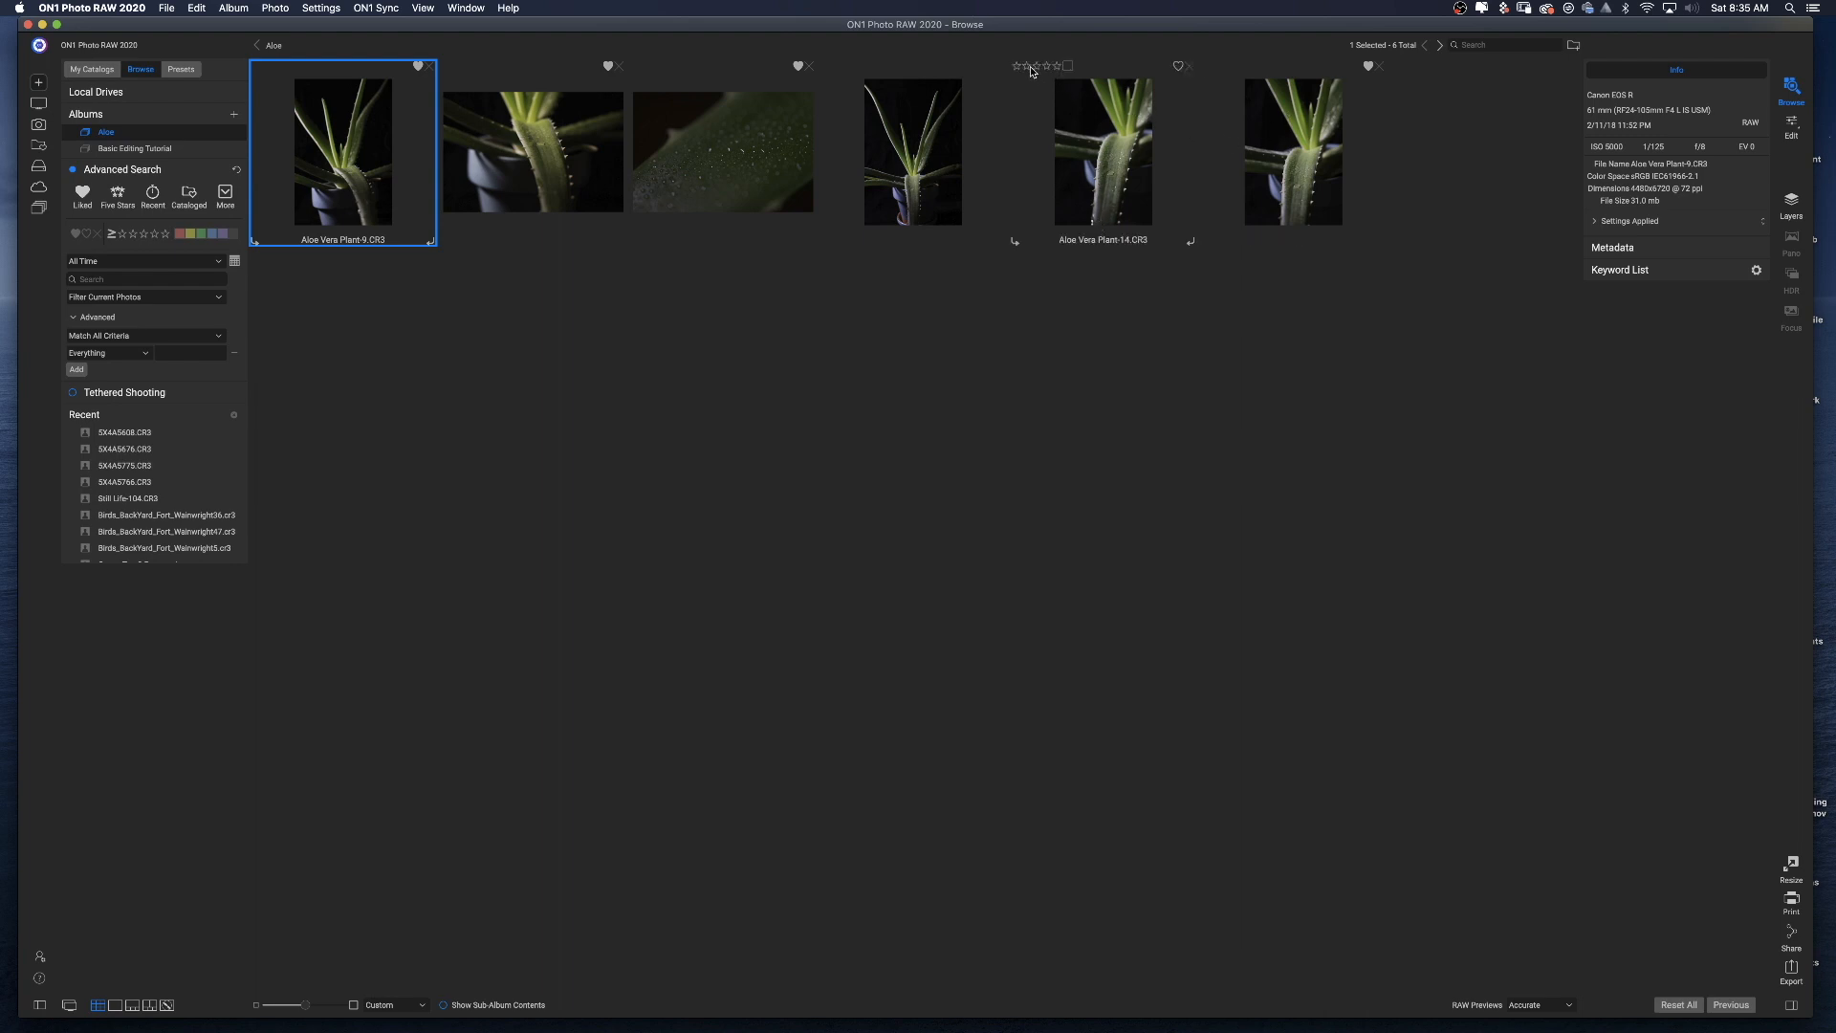
left_click(1028, 69)
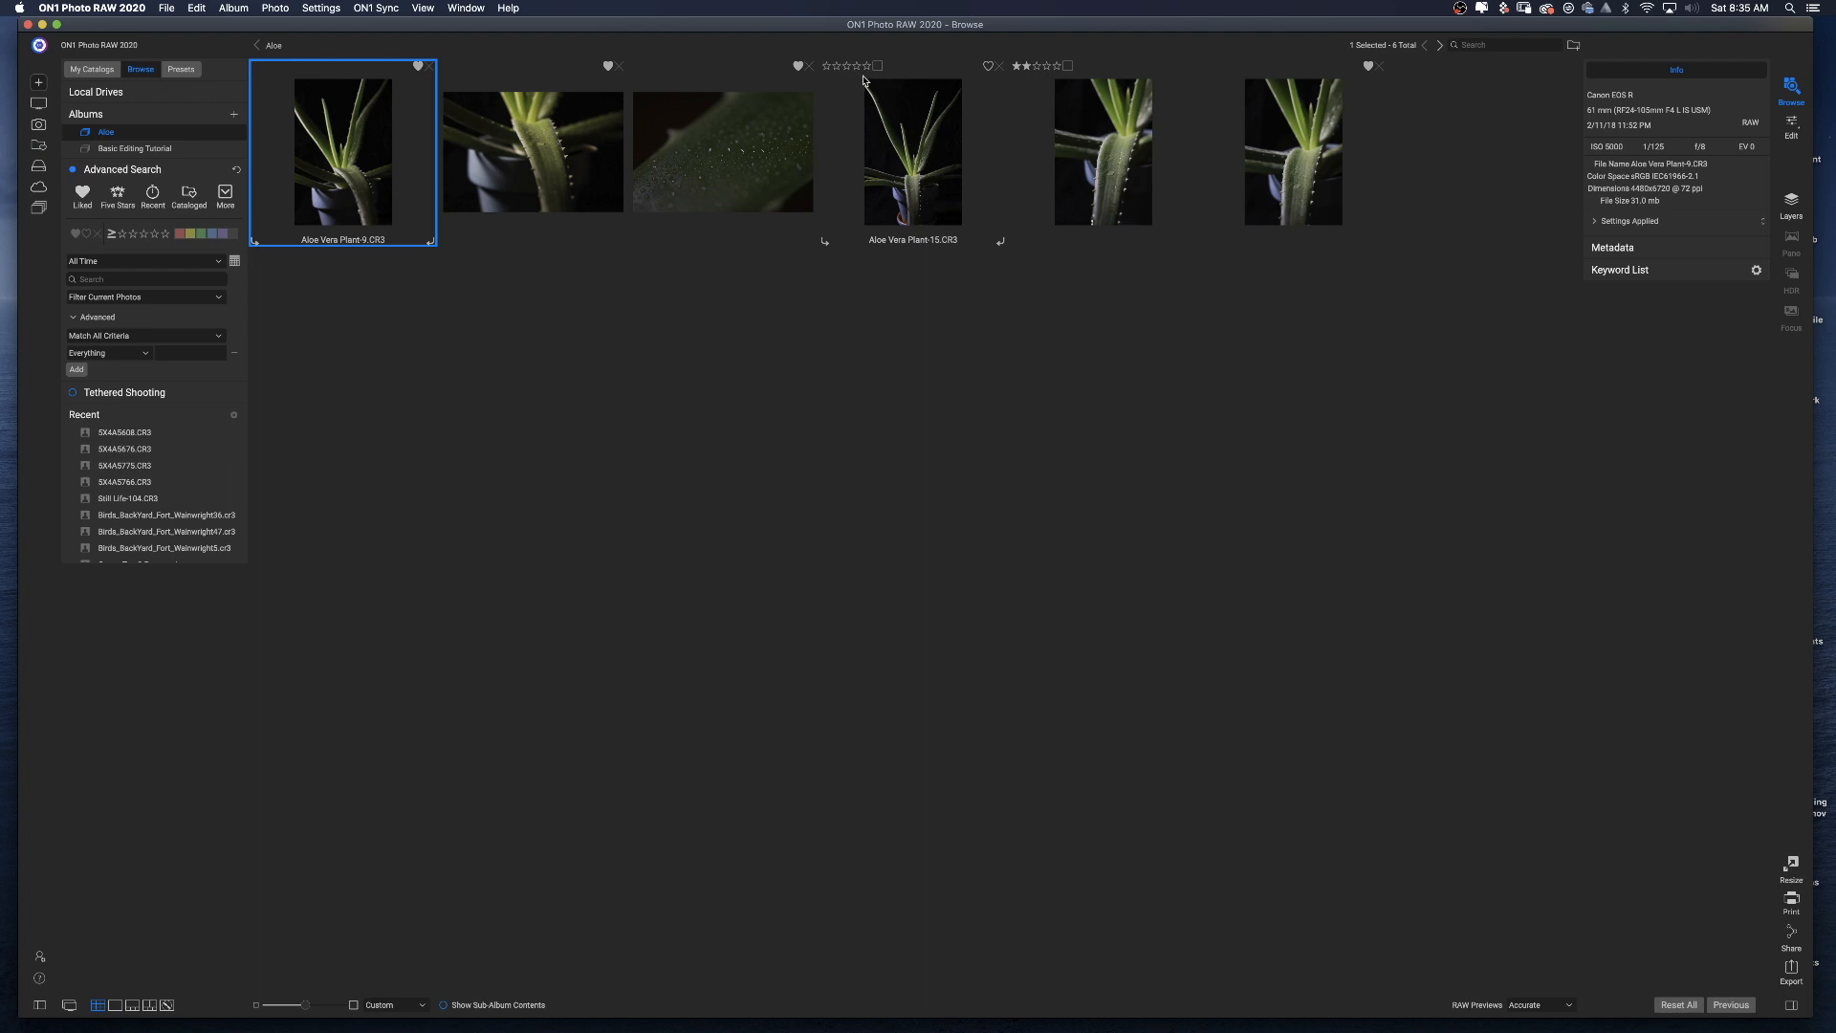
left_click(868, 66)
Show the Advanced Search section and turn it on.
left_click(73, 170)
left_click(176, 172)
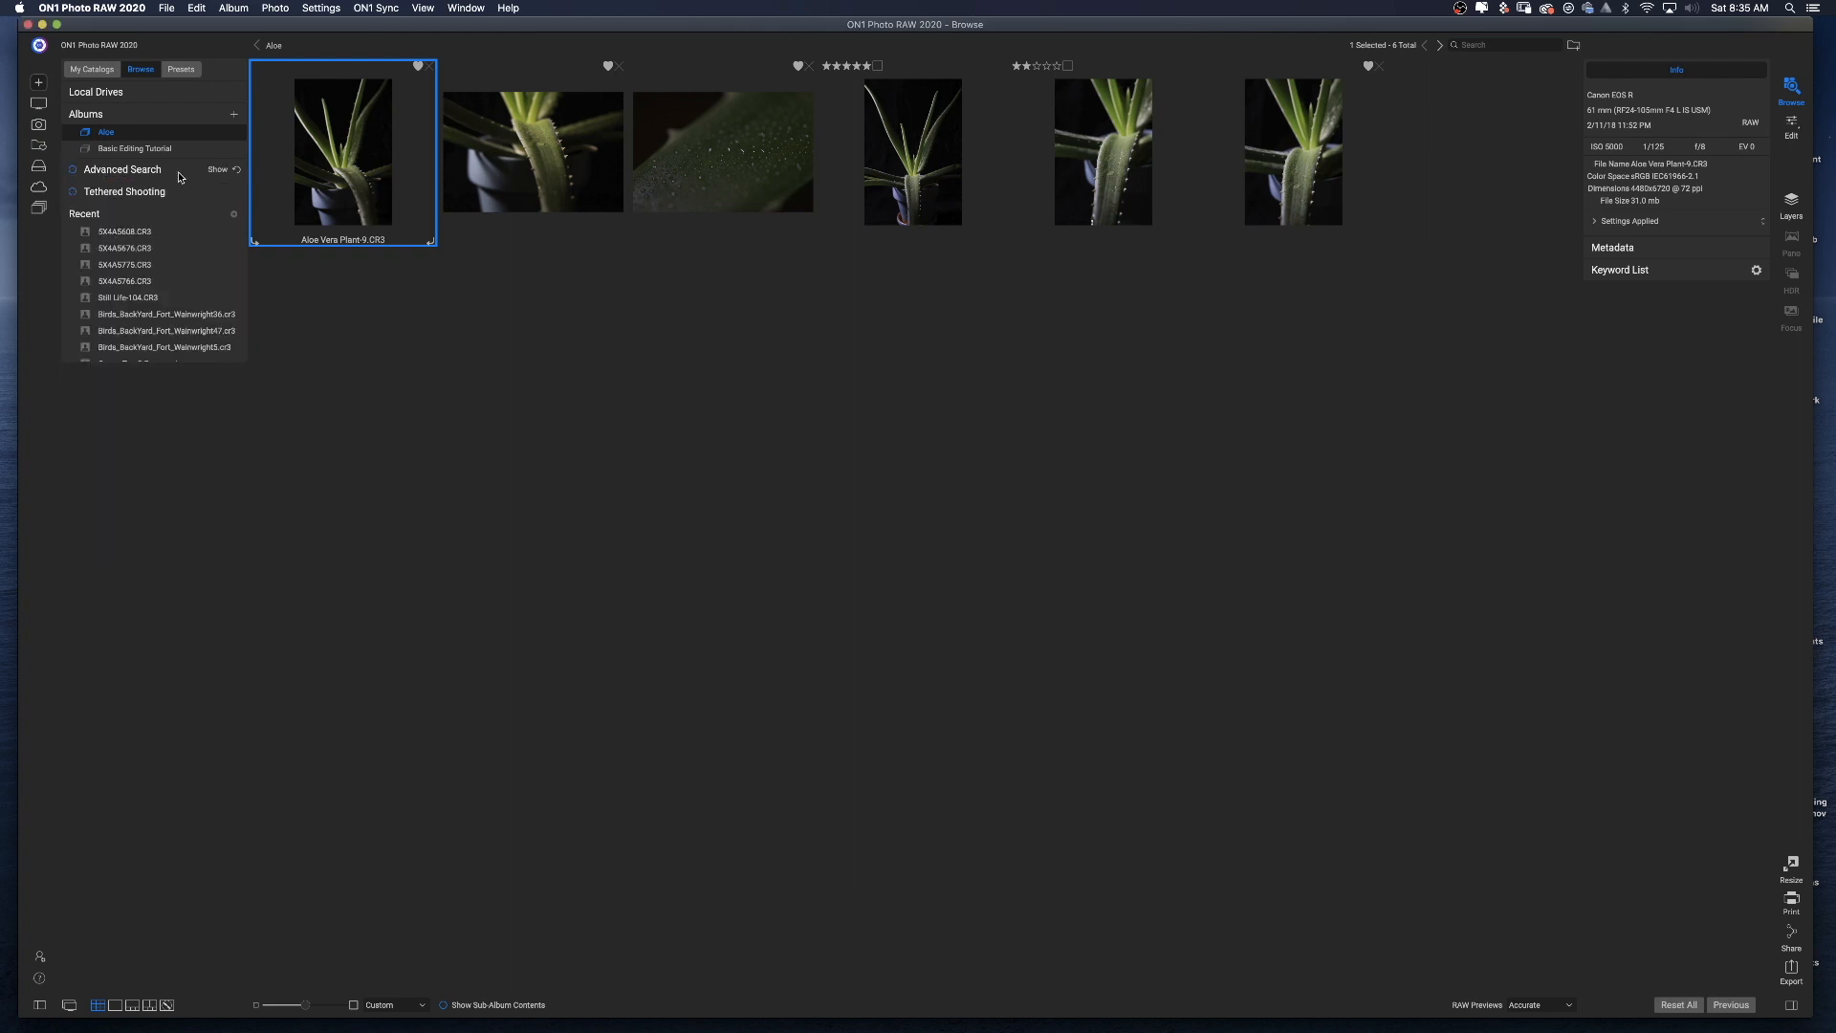
left_click(188, 213)
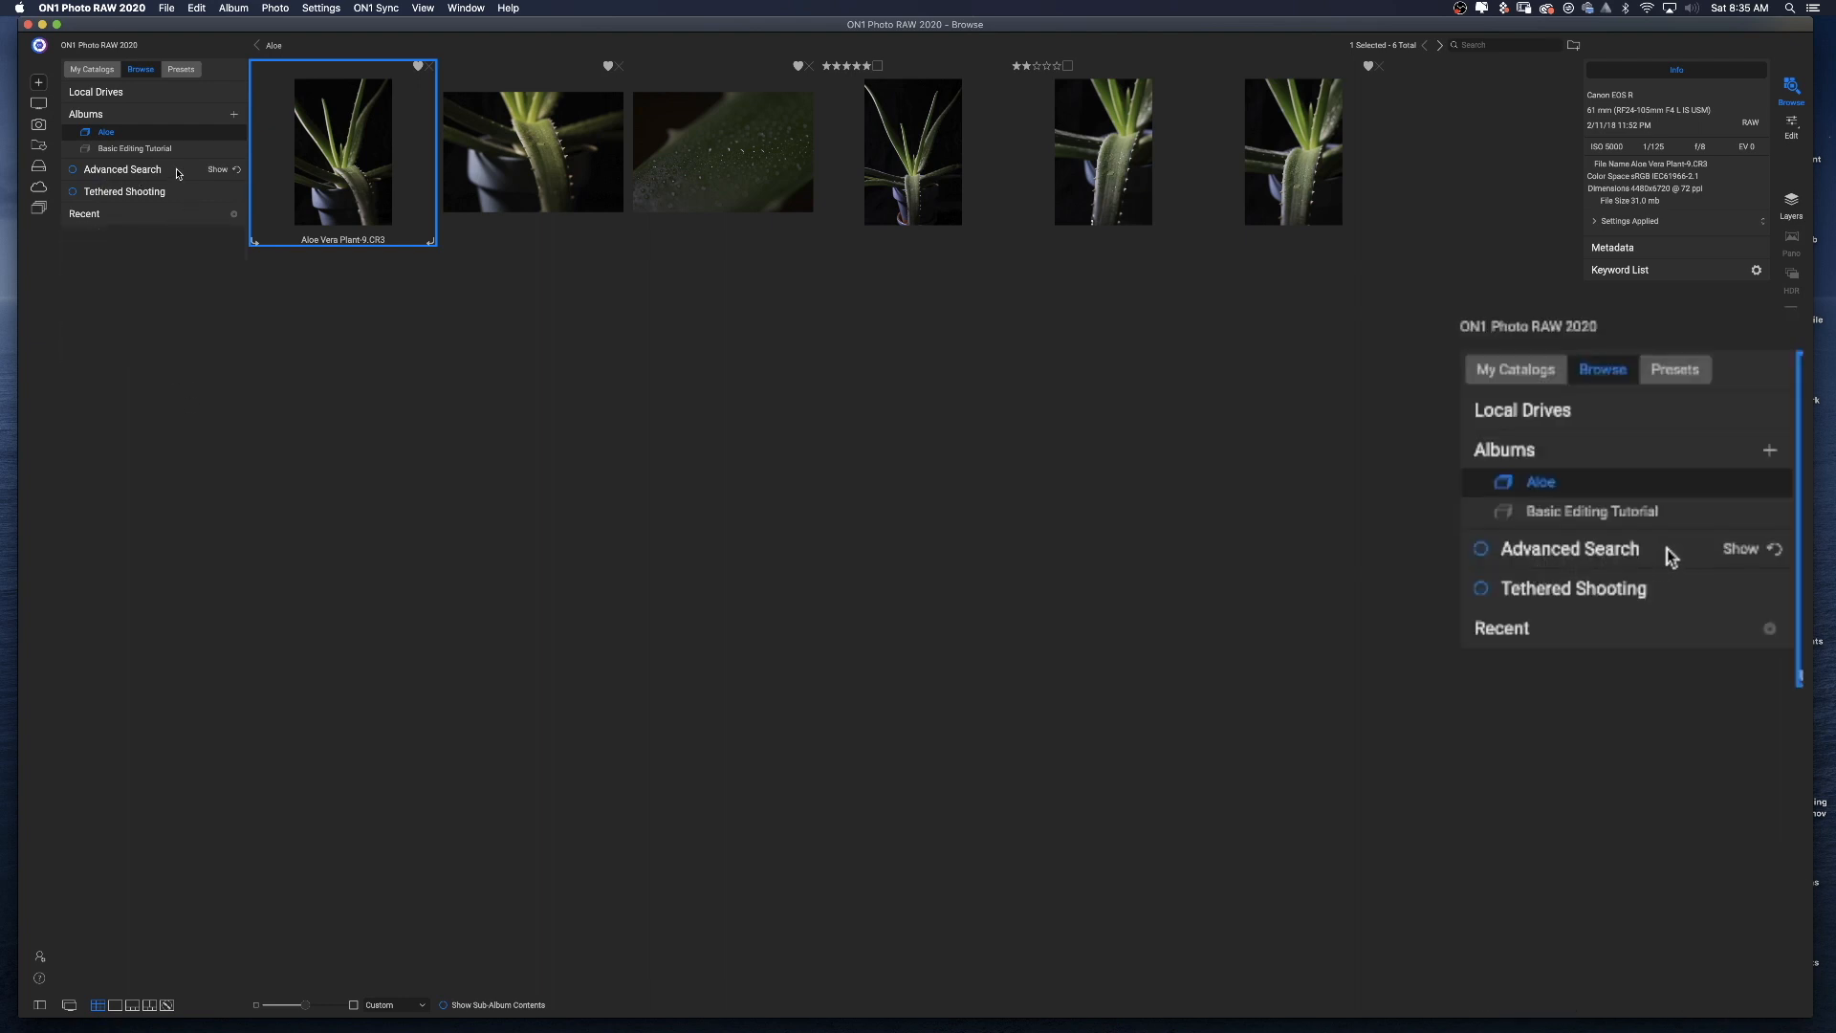
left_click(174, 174)
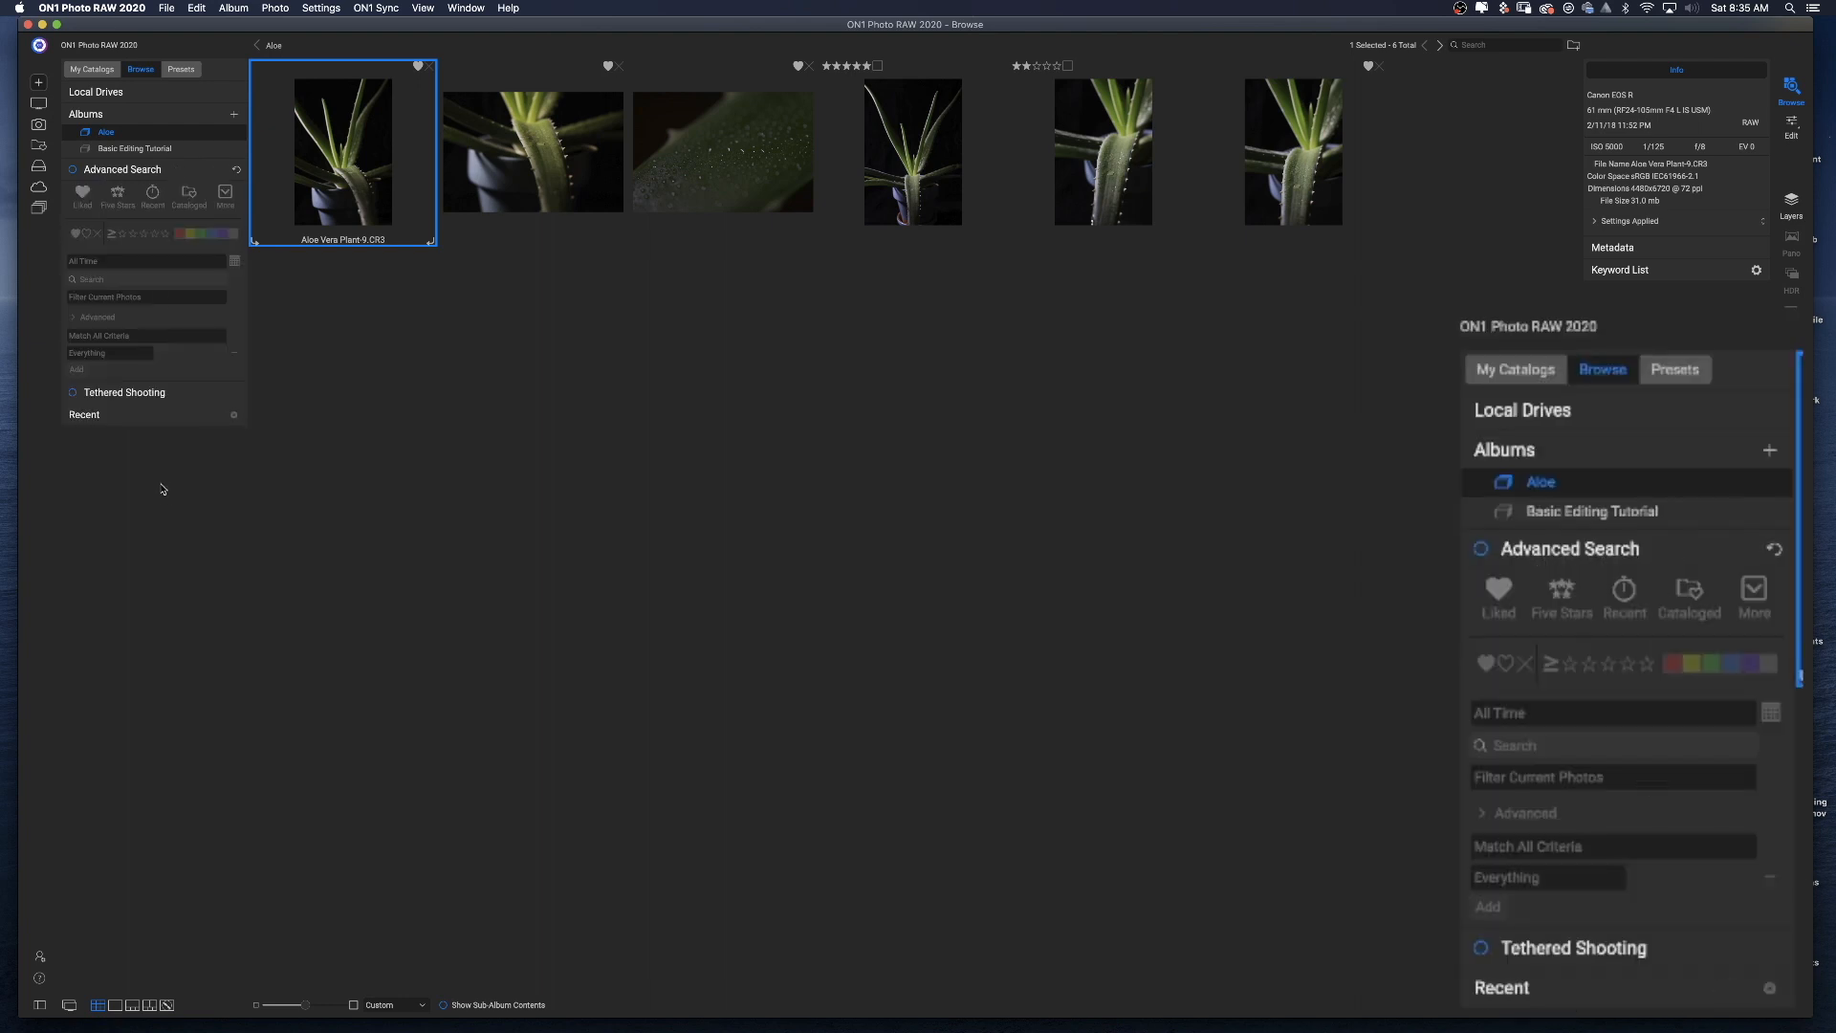
left_click(72, 169)
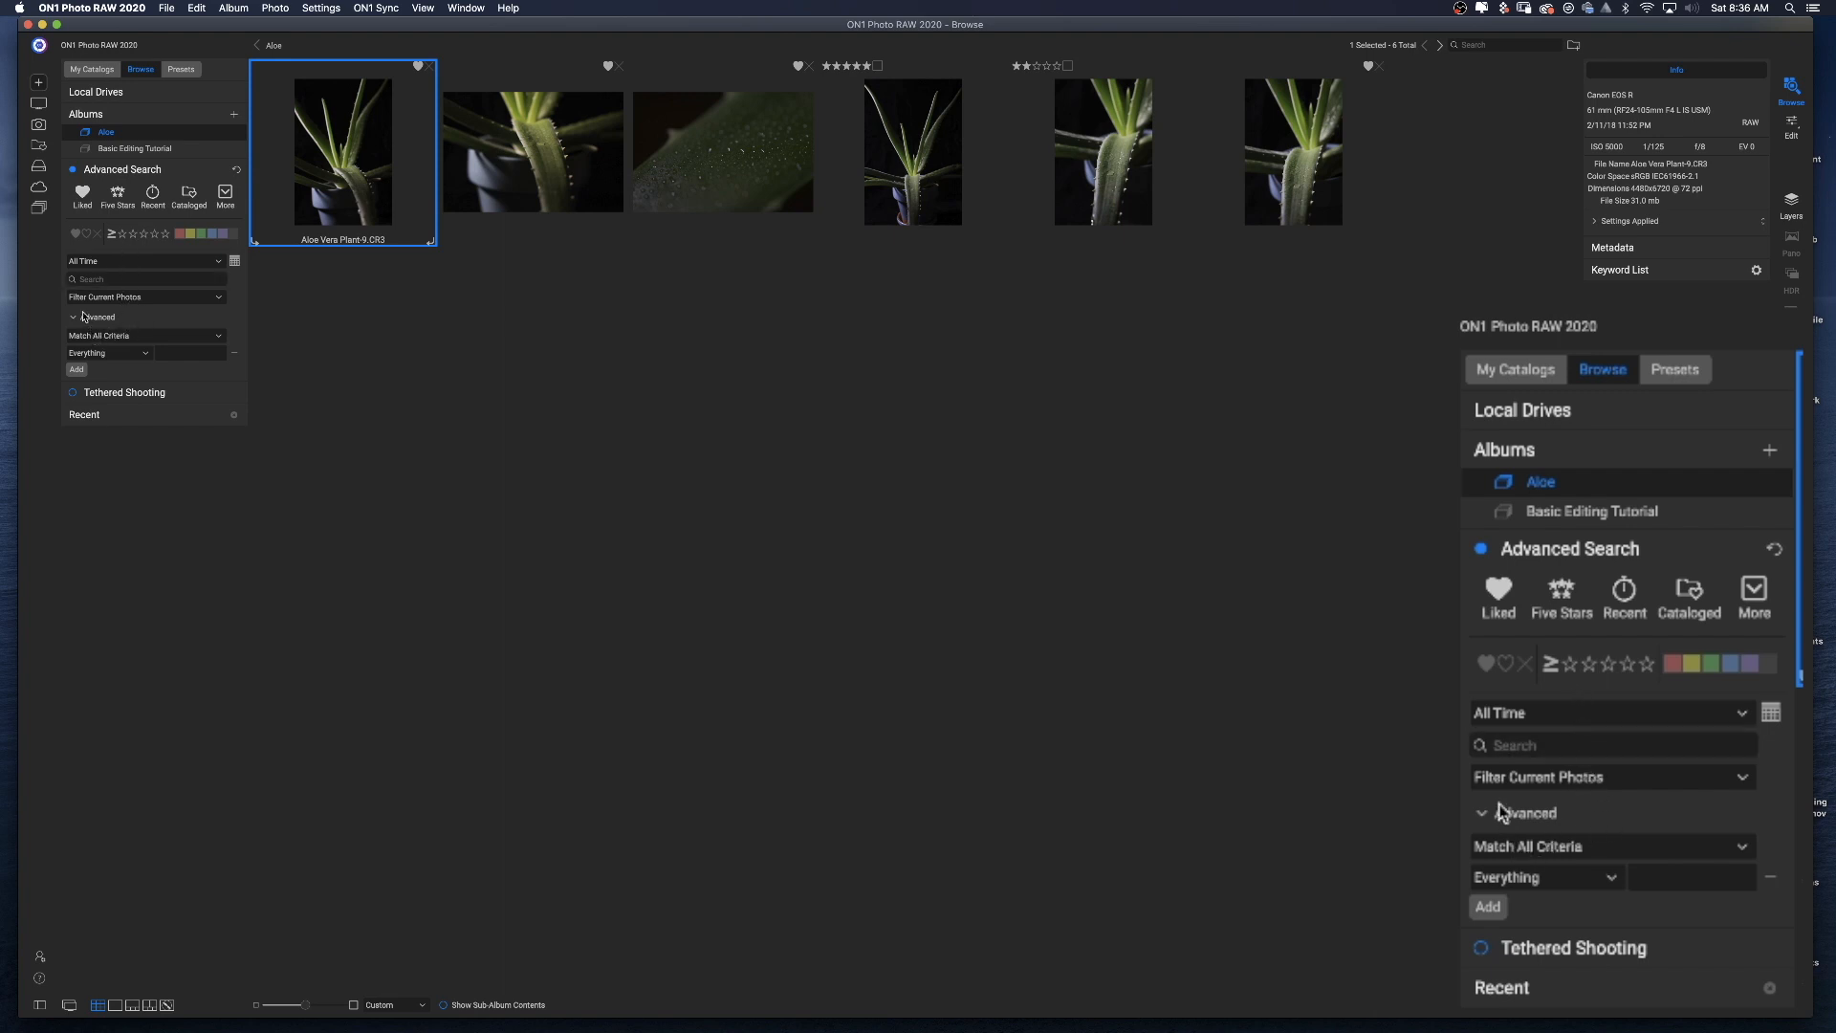
Filter the album by minimum star rating of two, then three stars, then clear the rating filter.
left_click(123, 235)
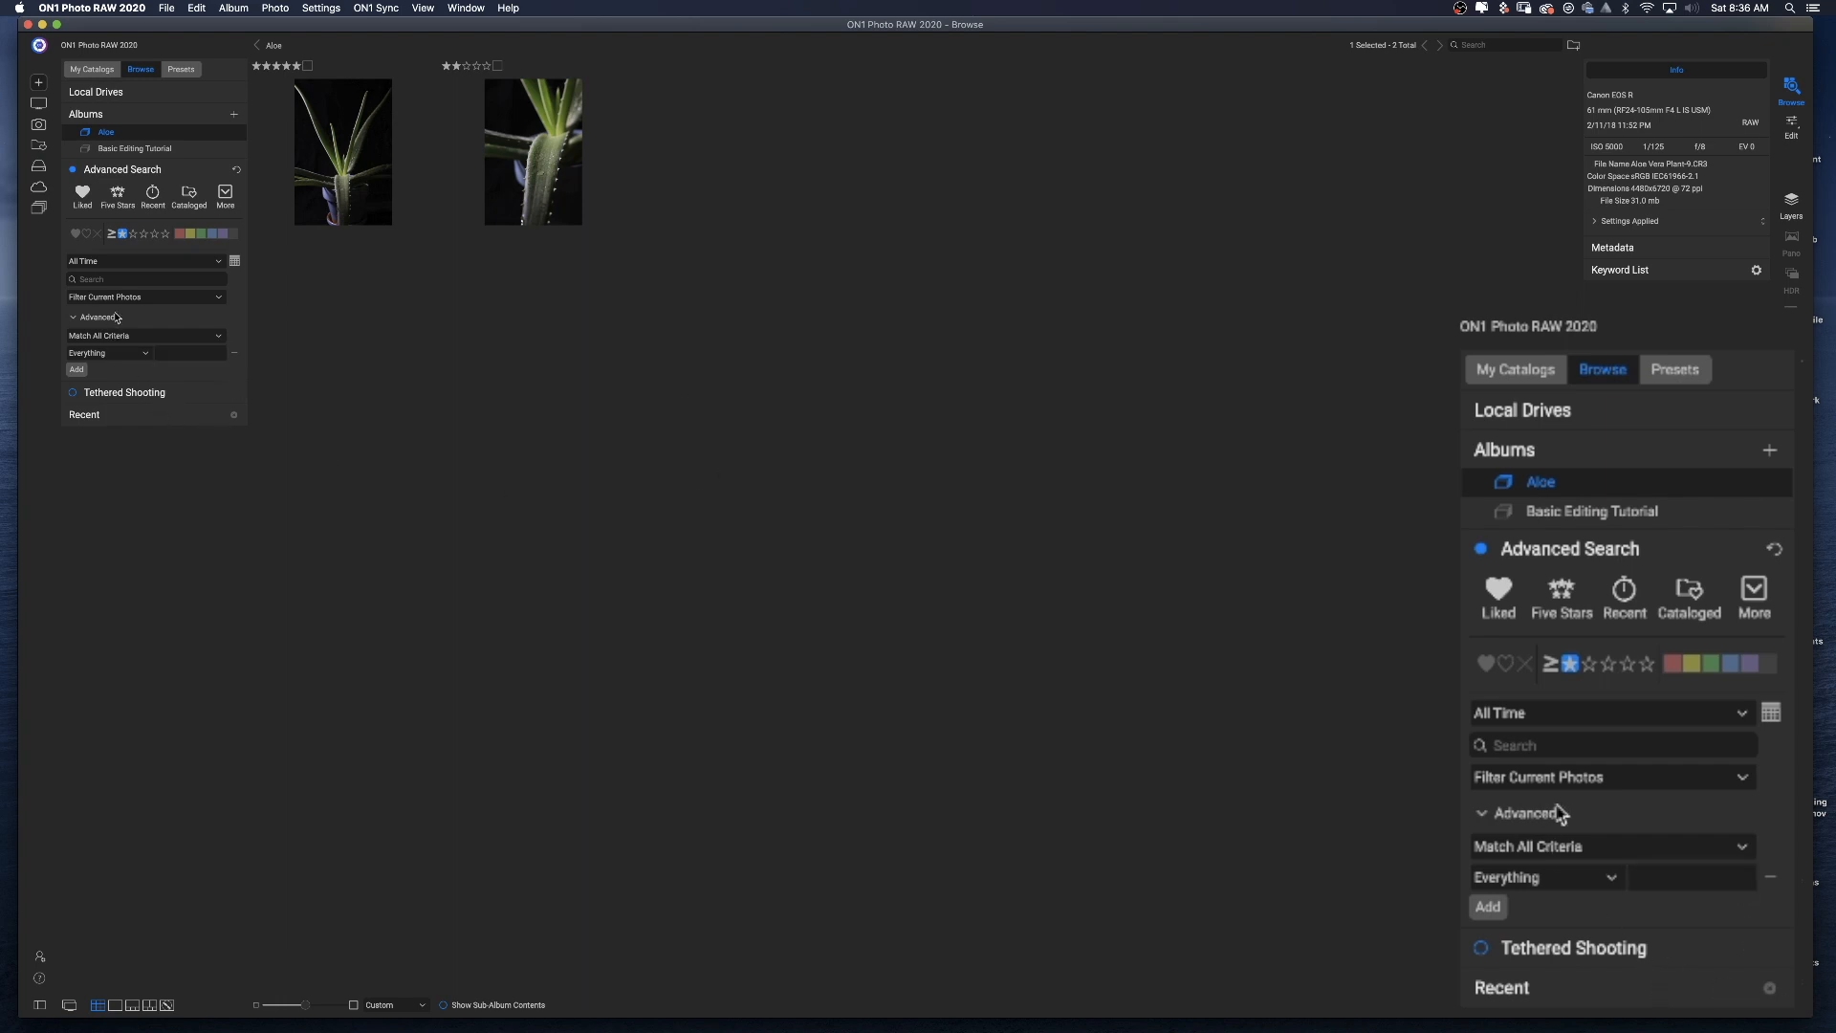
left_click(143, 235)
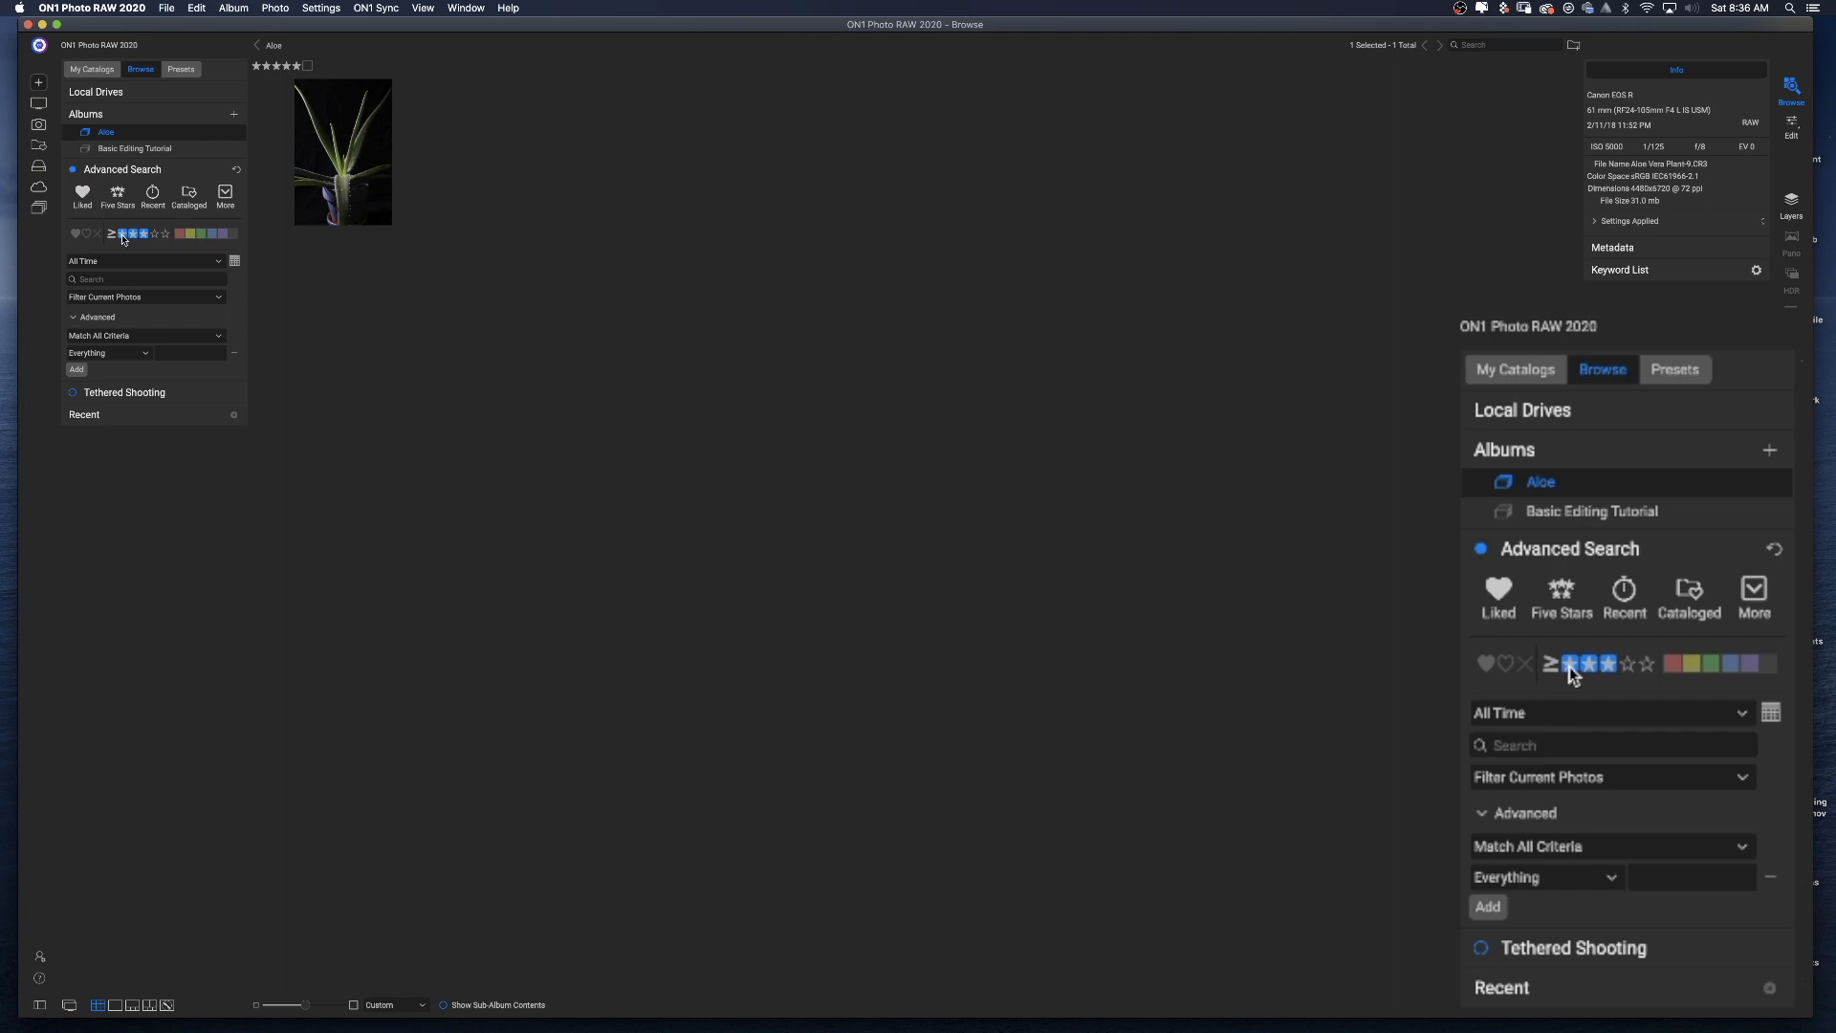
left_click(123, 236)
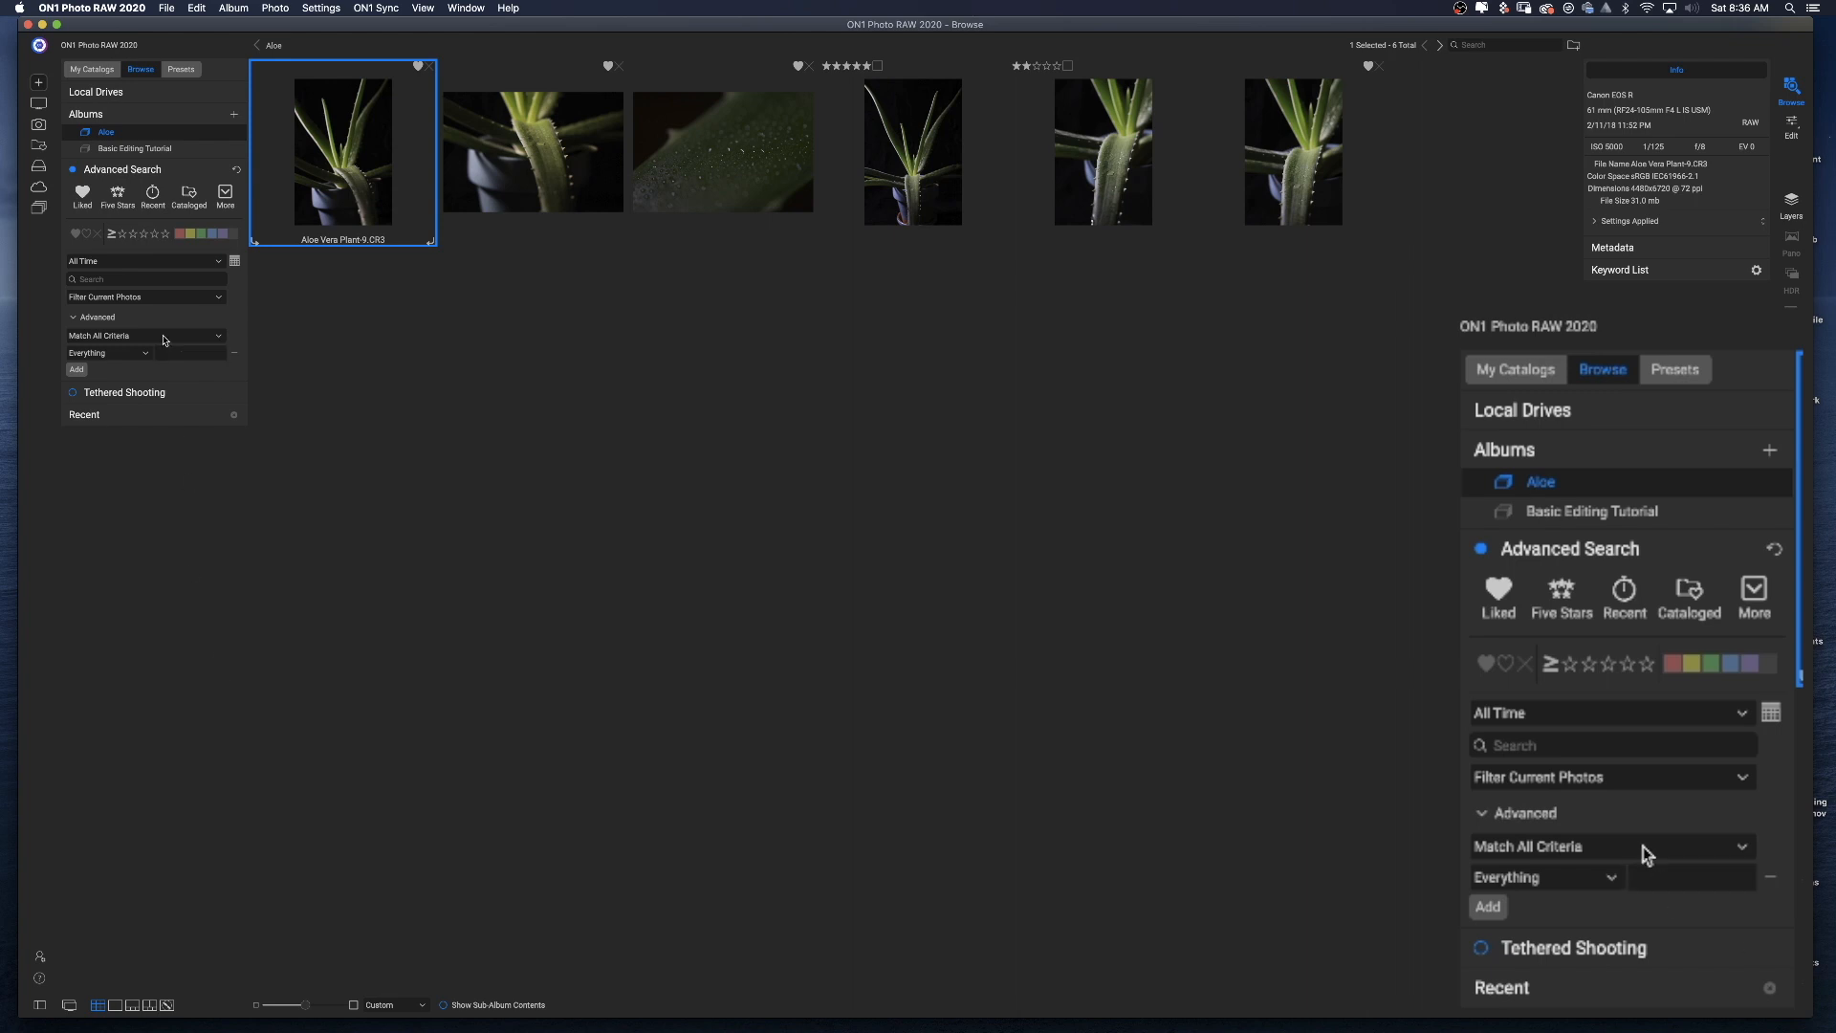
Filter the album to liked photos and try switching the search scope to Search Cataloged Folders.
left_click(76, 234)
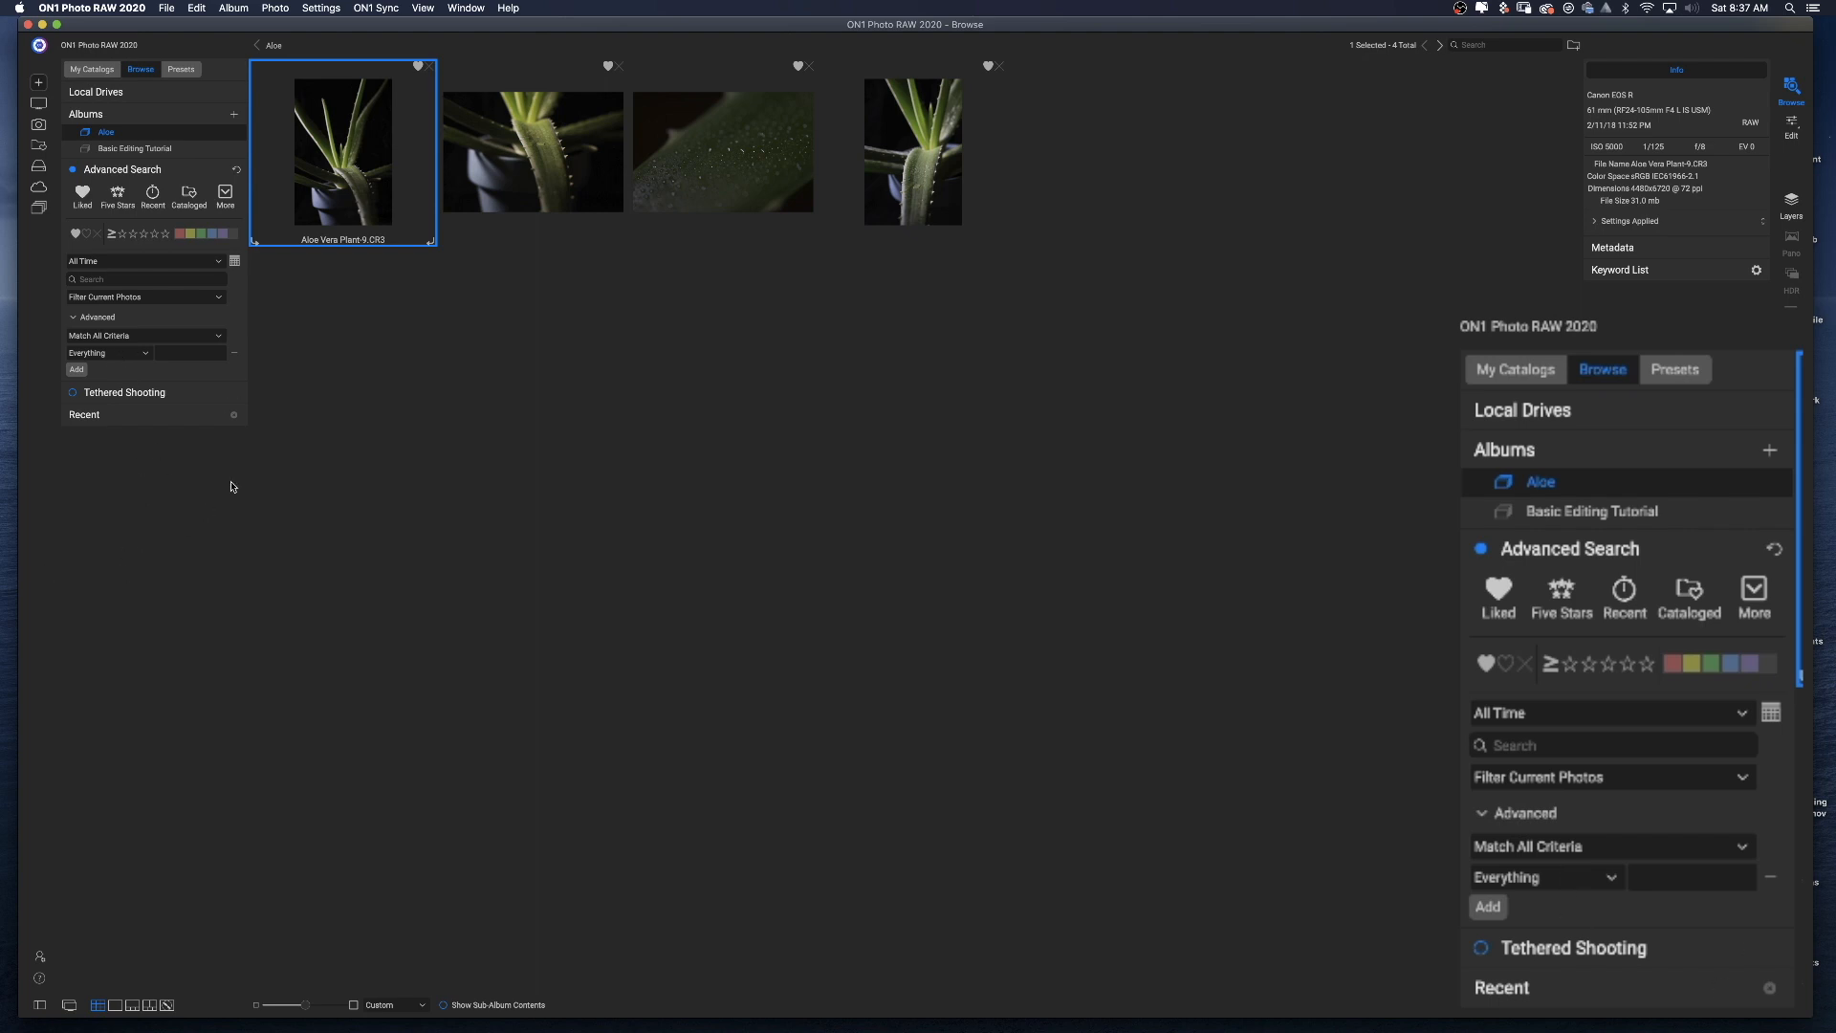
left_click(218, 300)
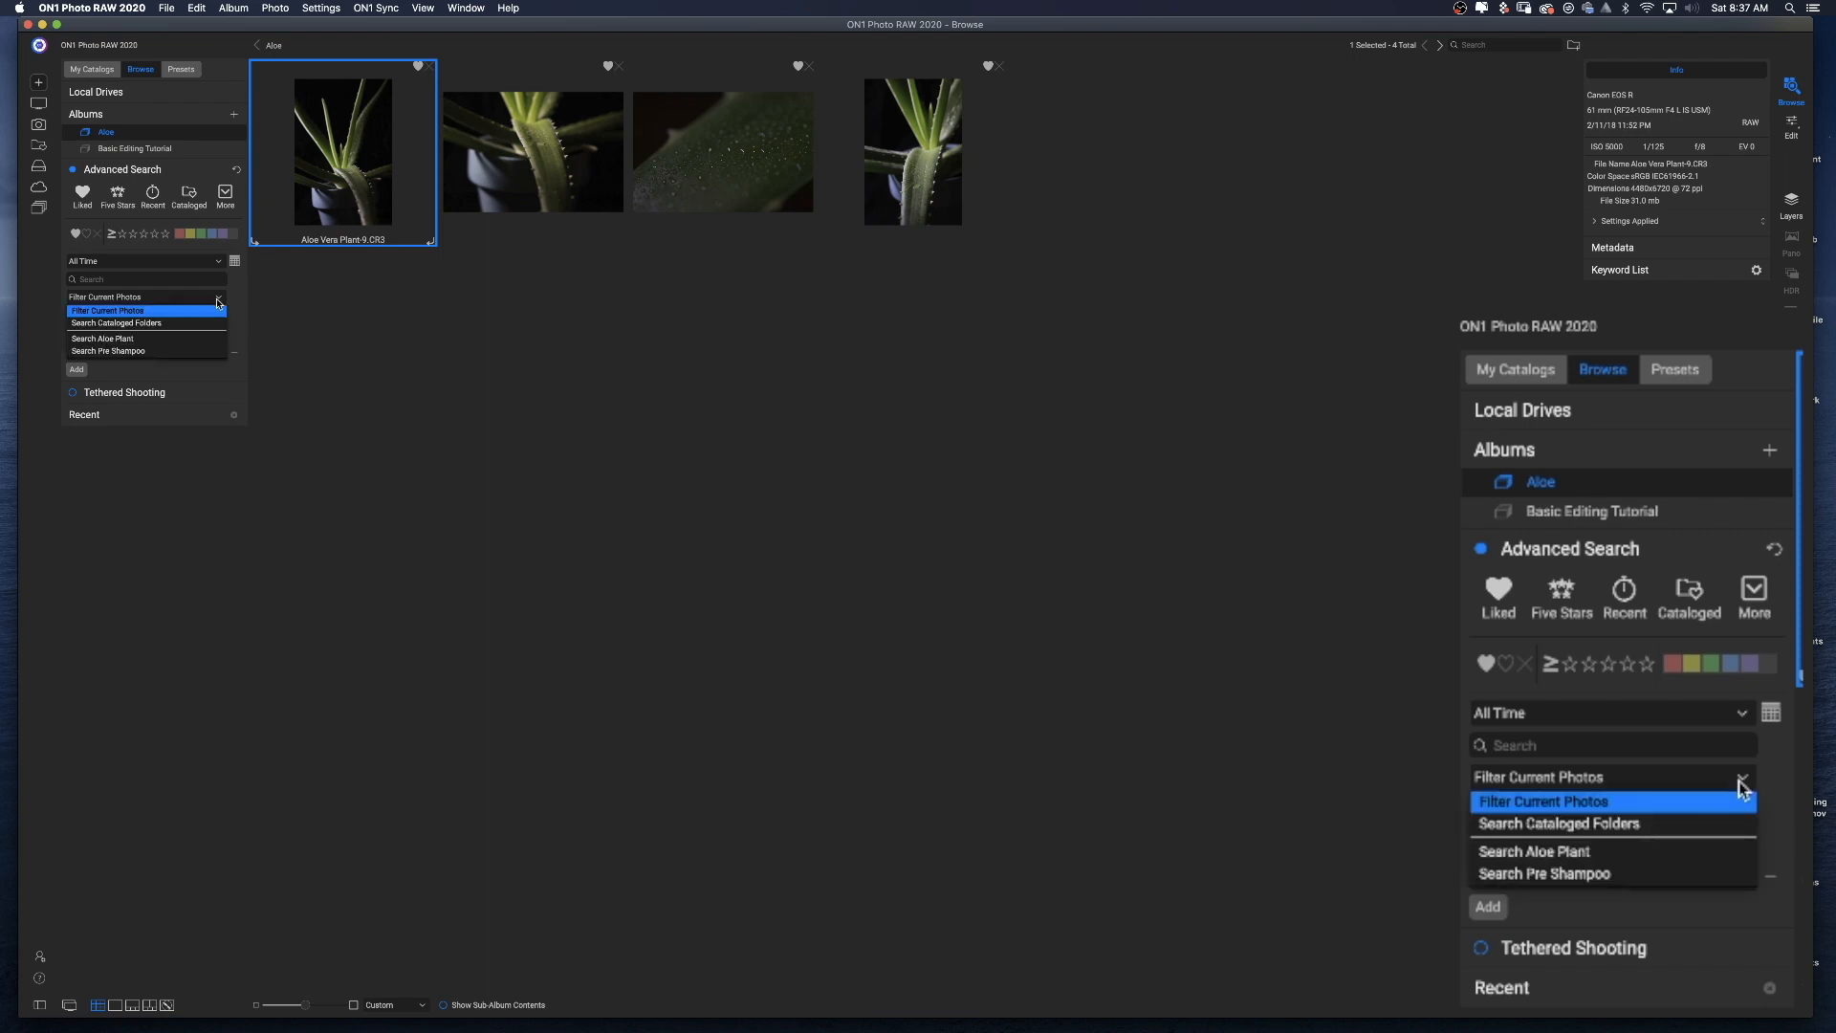
left_click(159, 326)
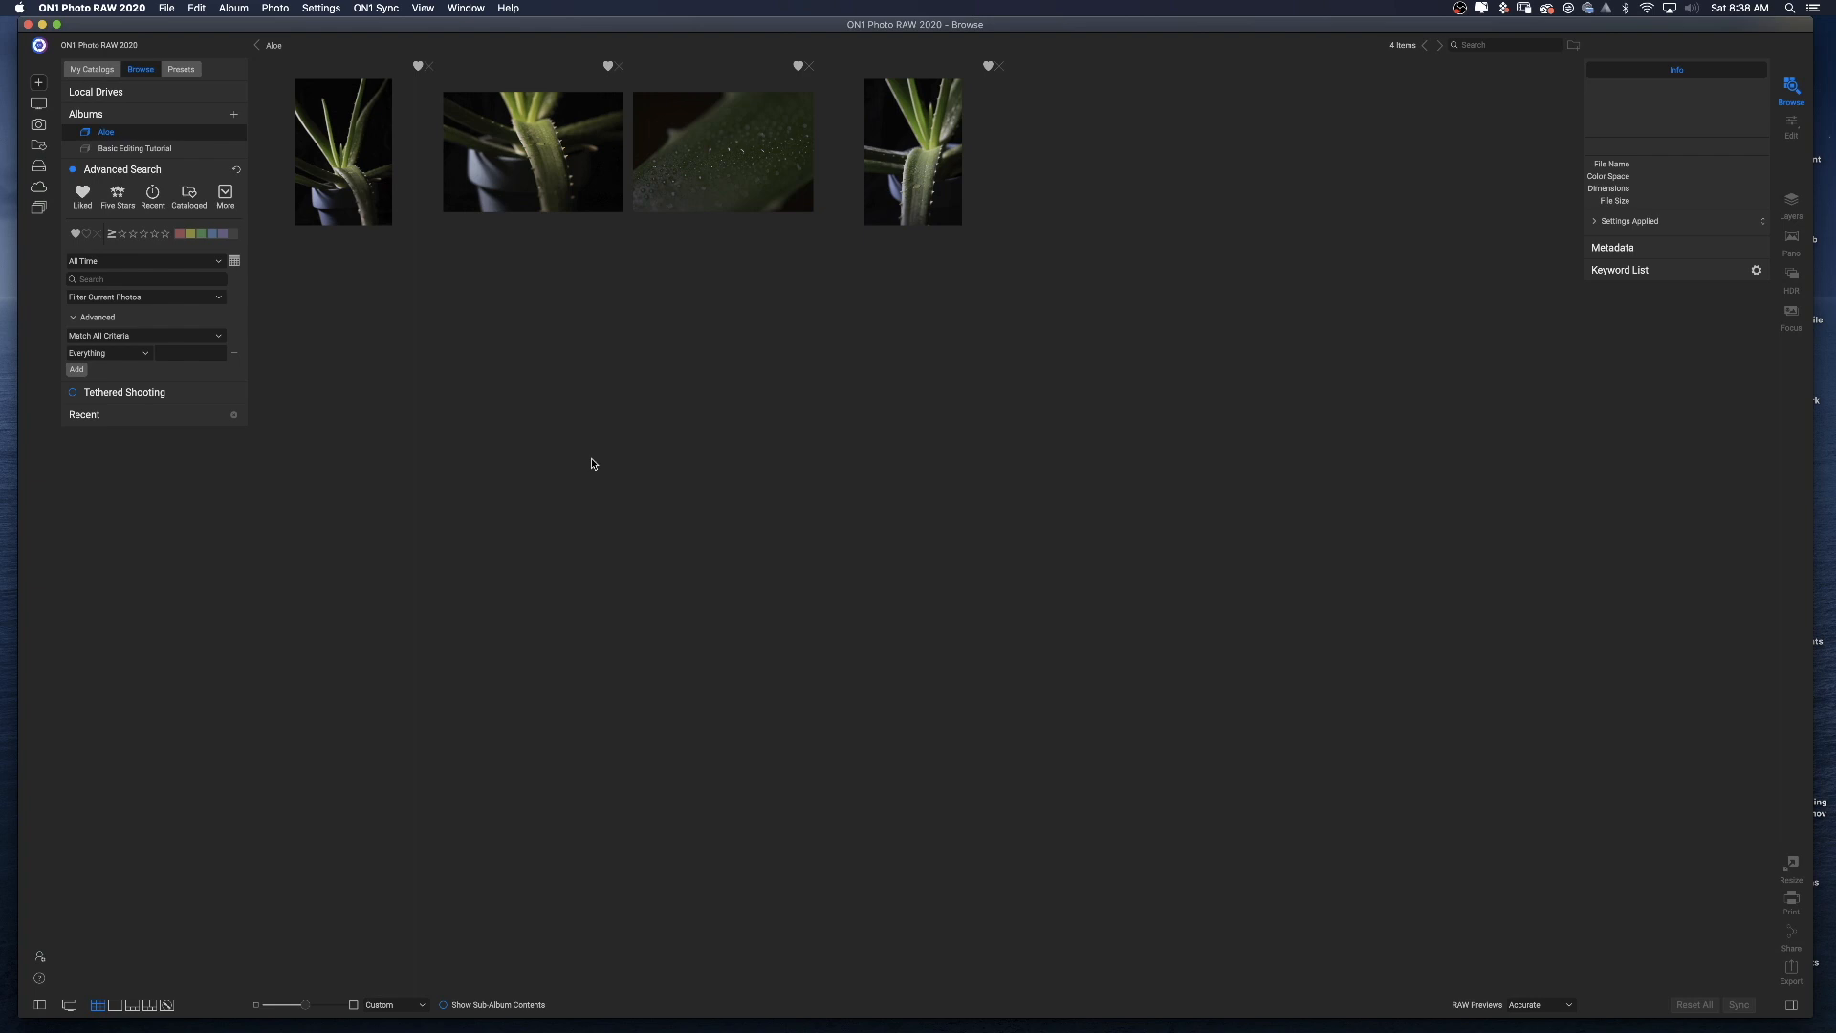
Switch to My Catalogs and expand the Cataloged Folders list.
left_click(92, 69)
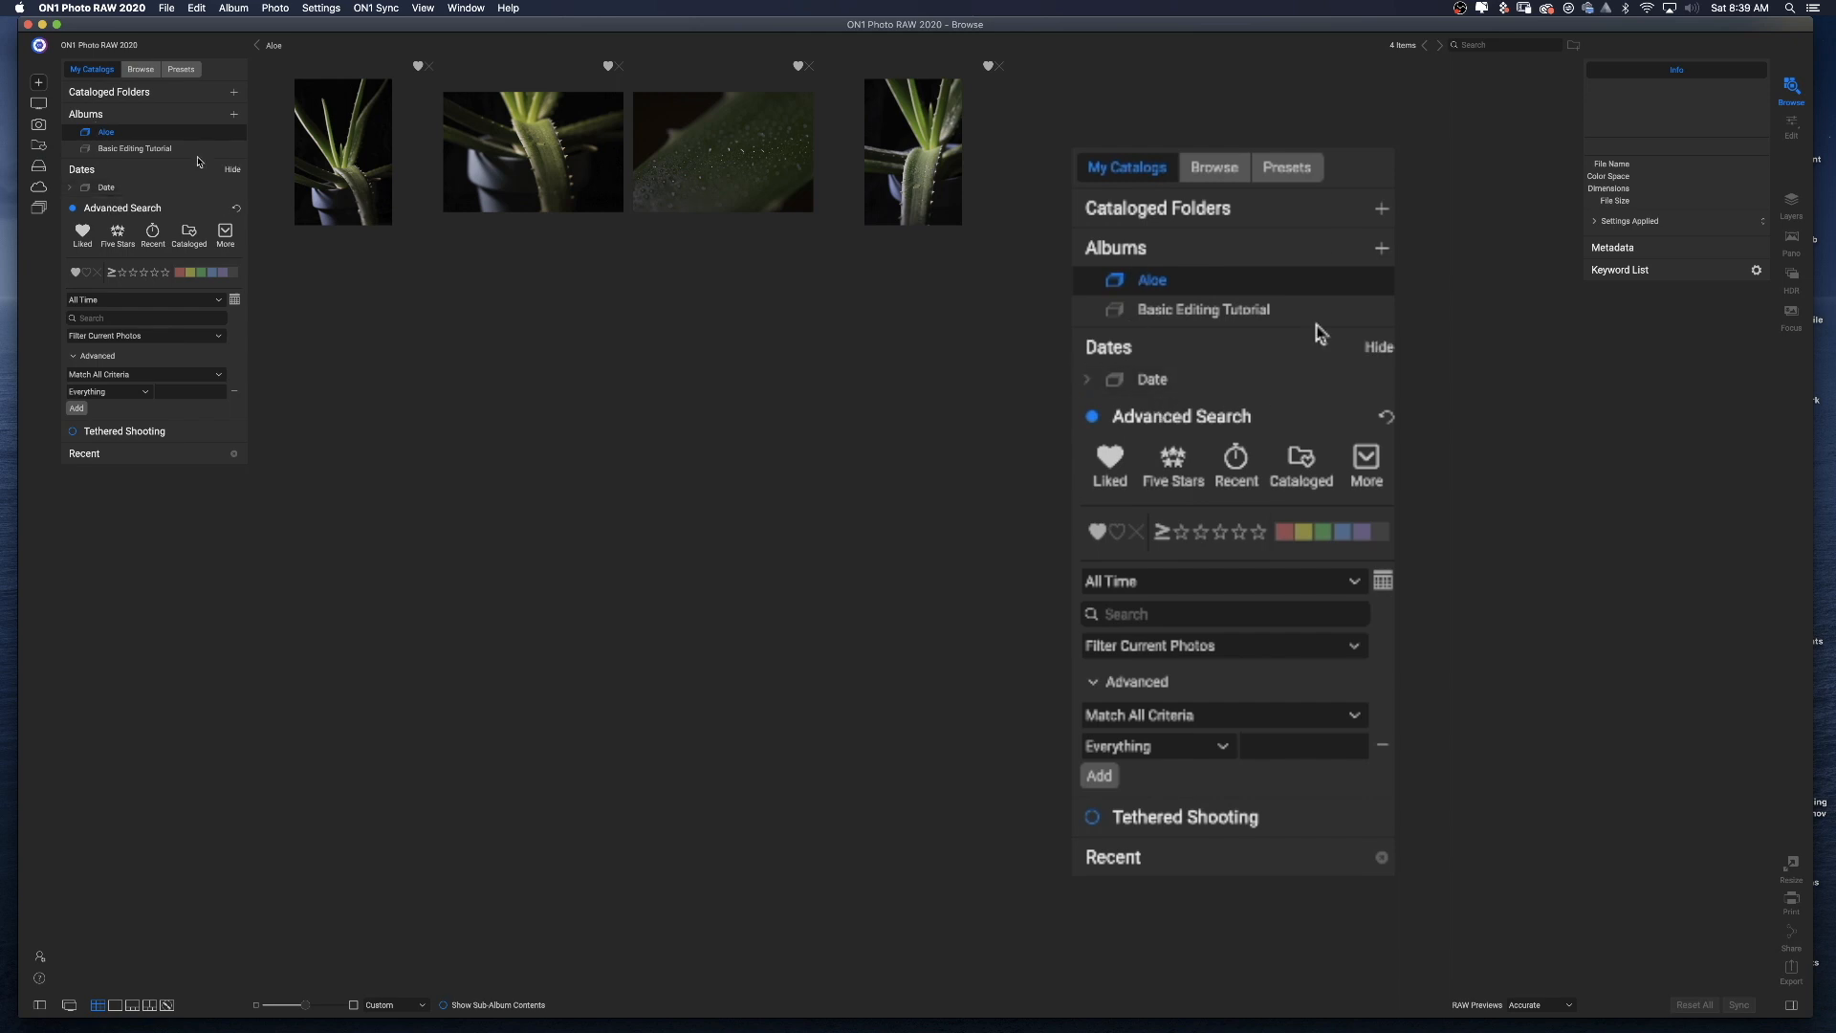
left_click(184, 92)
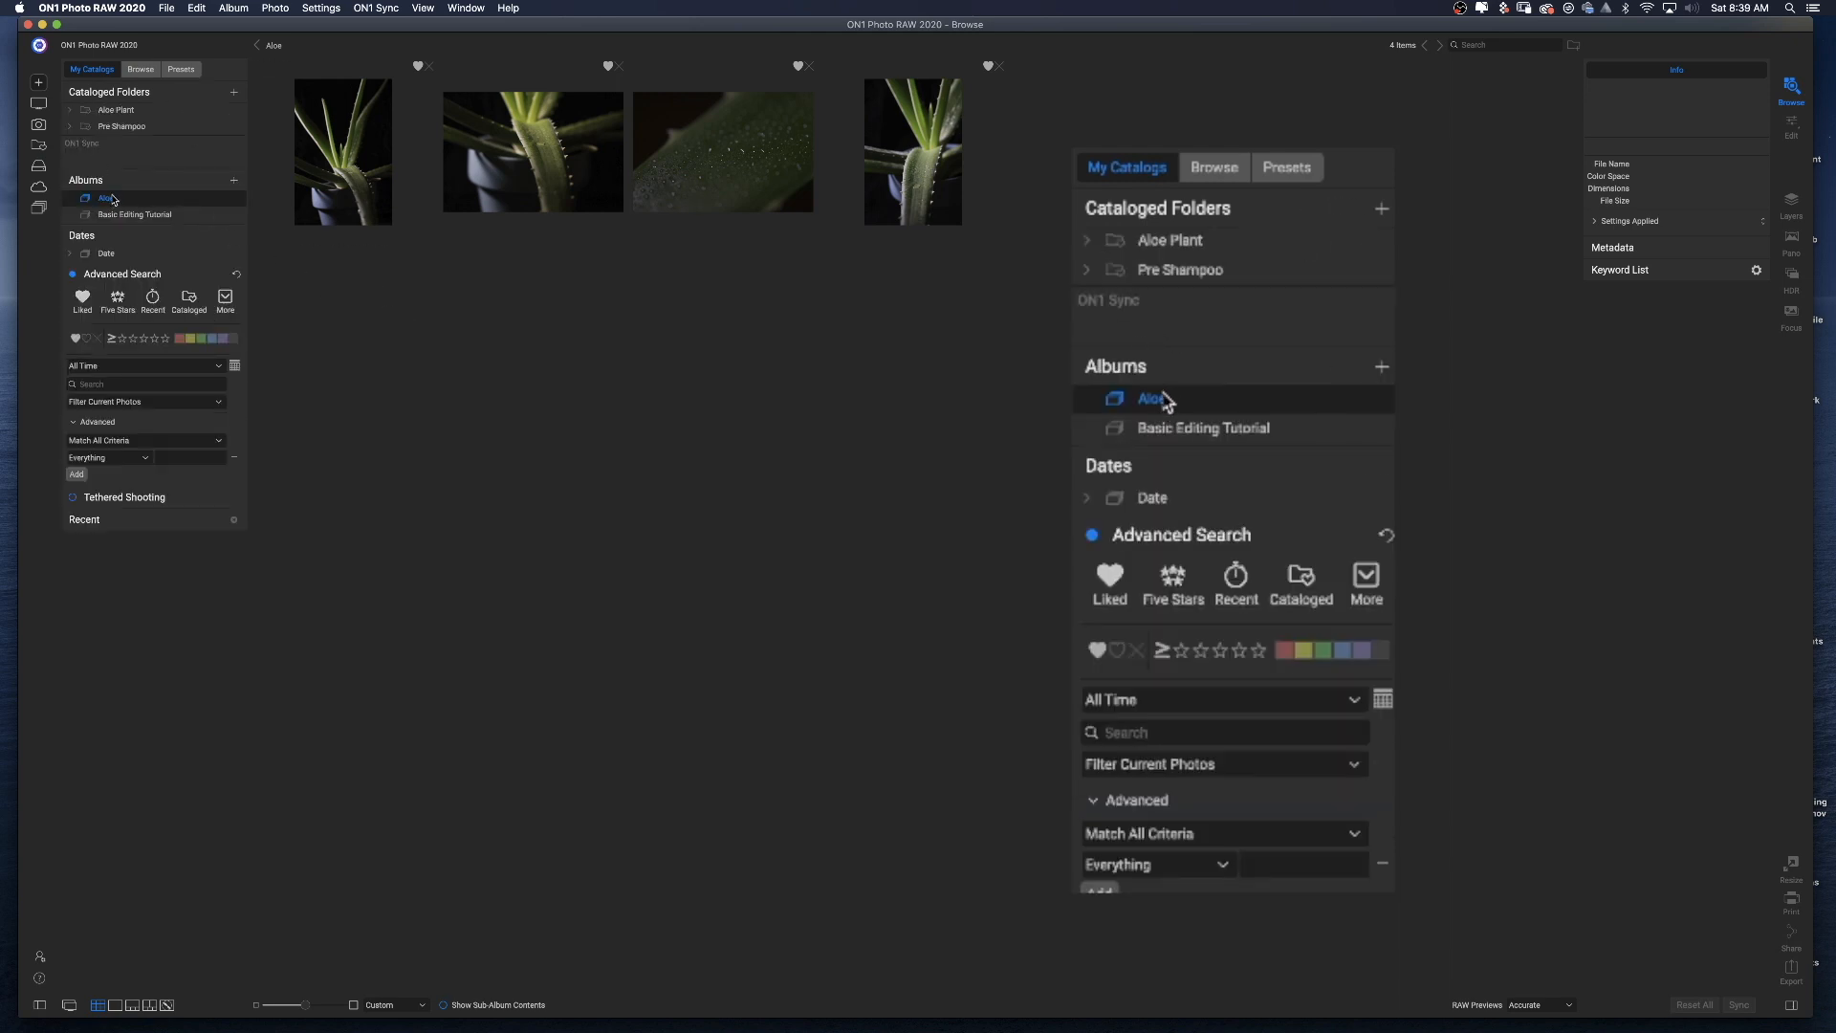
Make the Flowers folder a cataloged folder with Standard Sized previews.
left_click(141, 183)
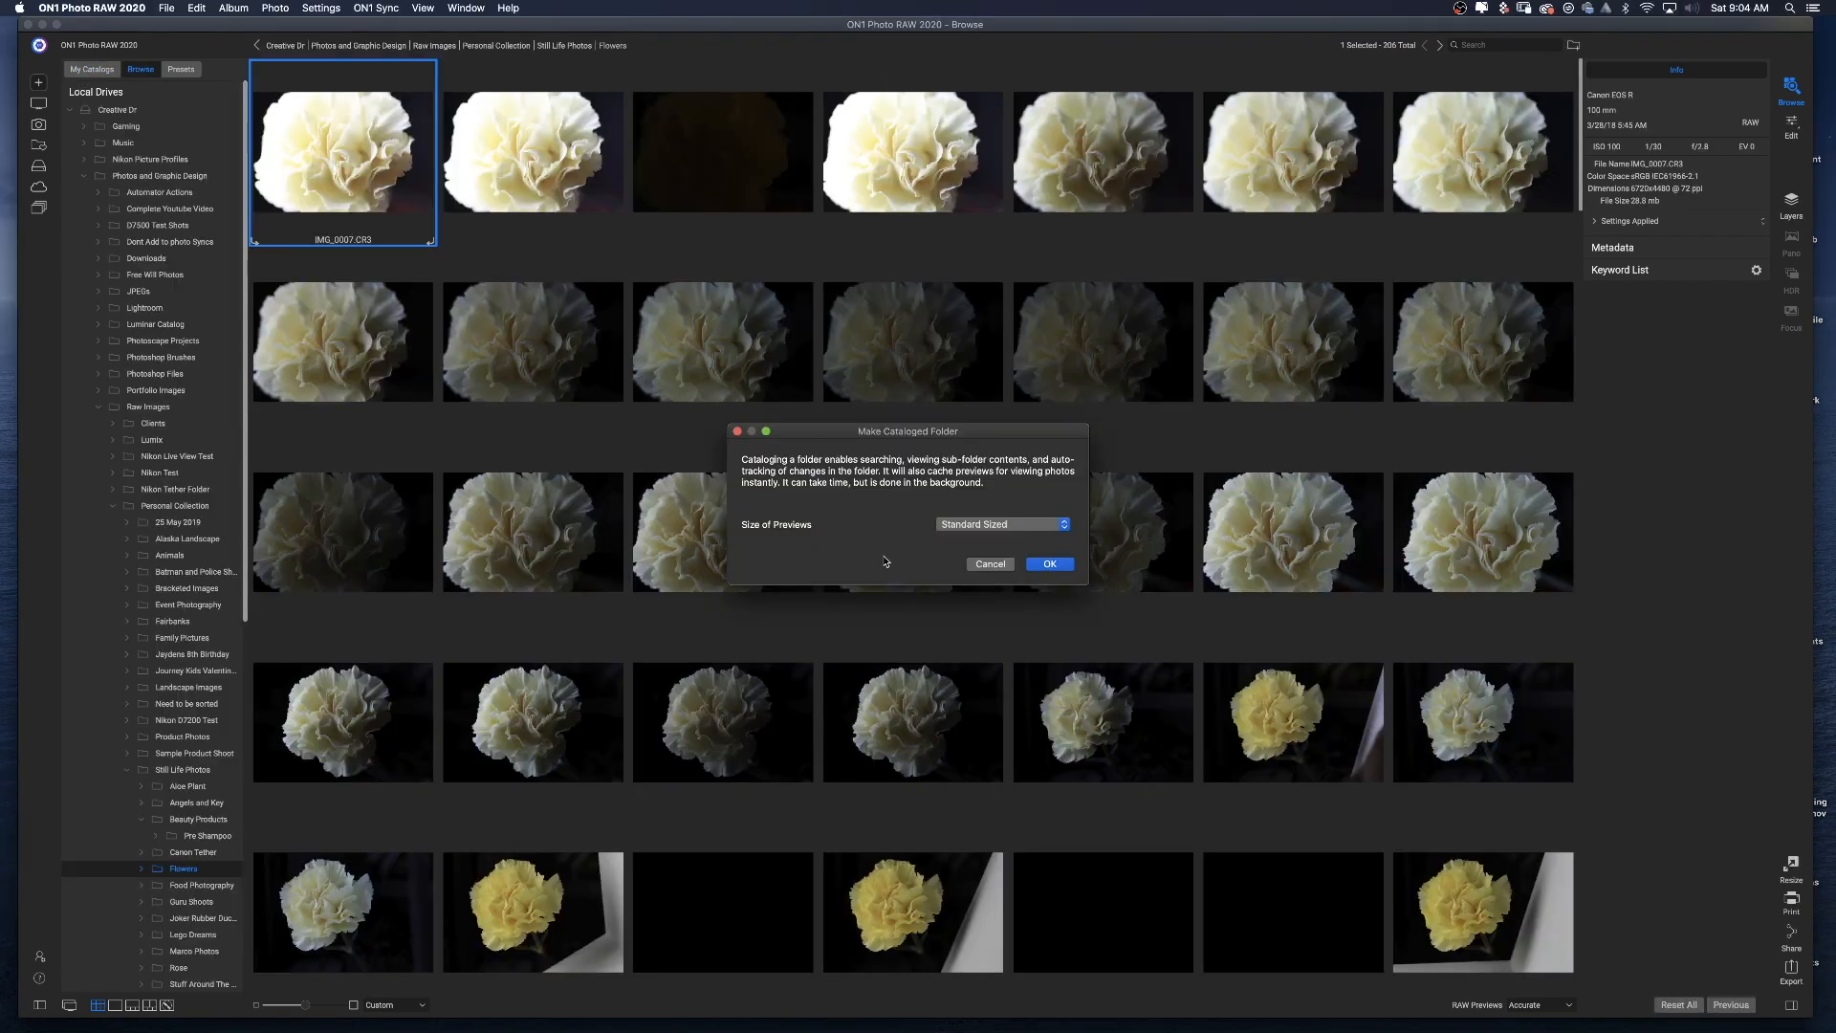
left_click(966, 528)
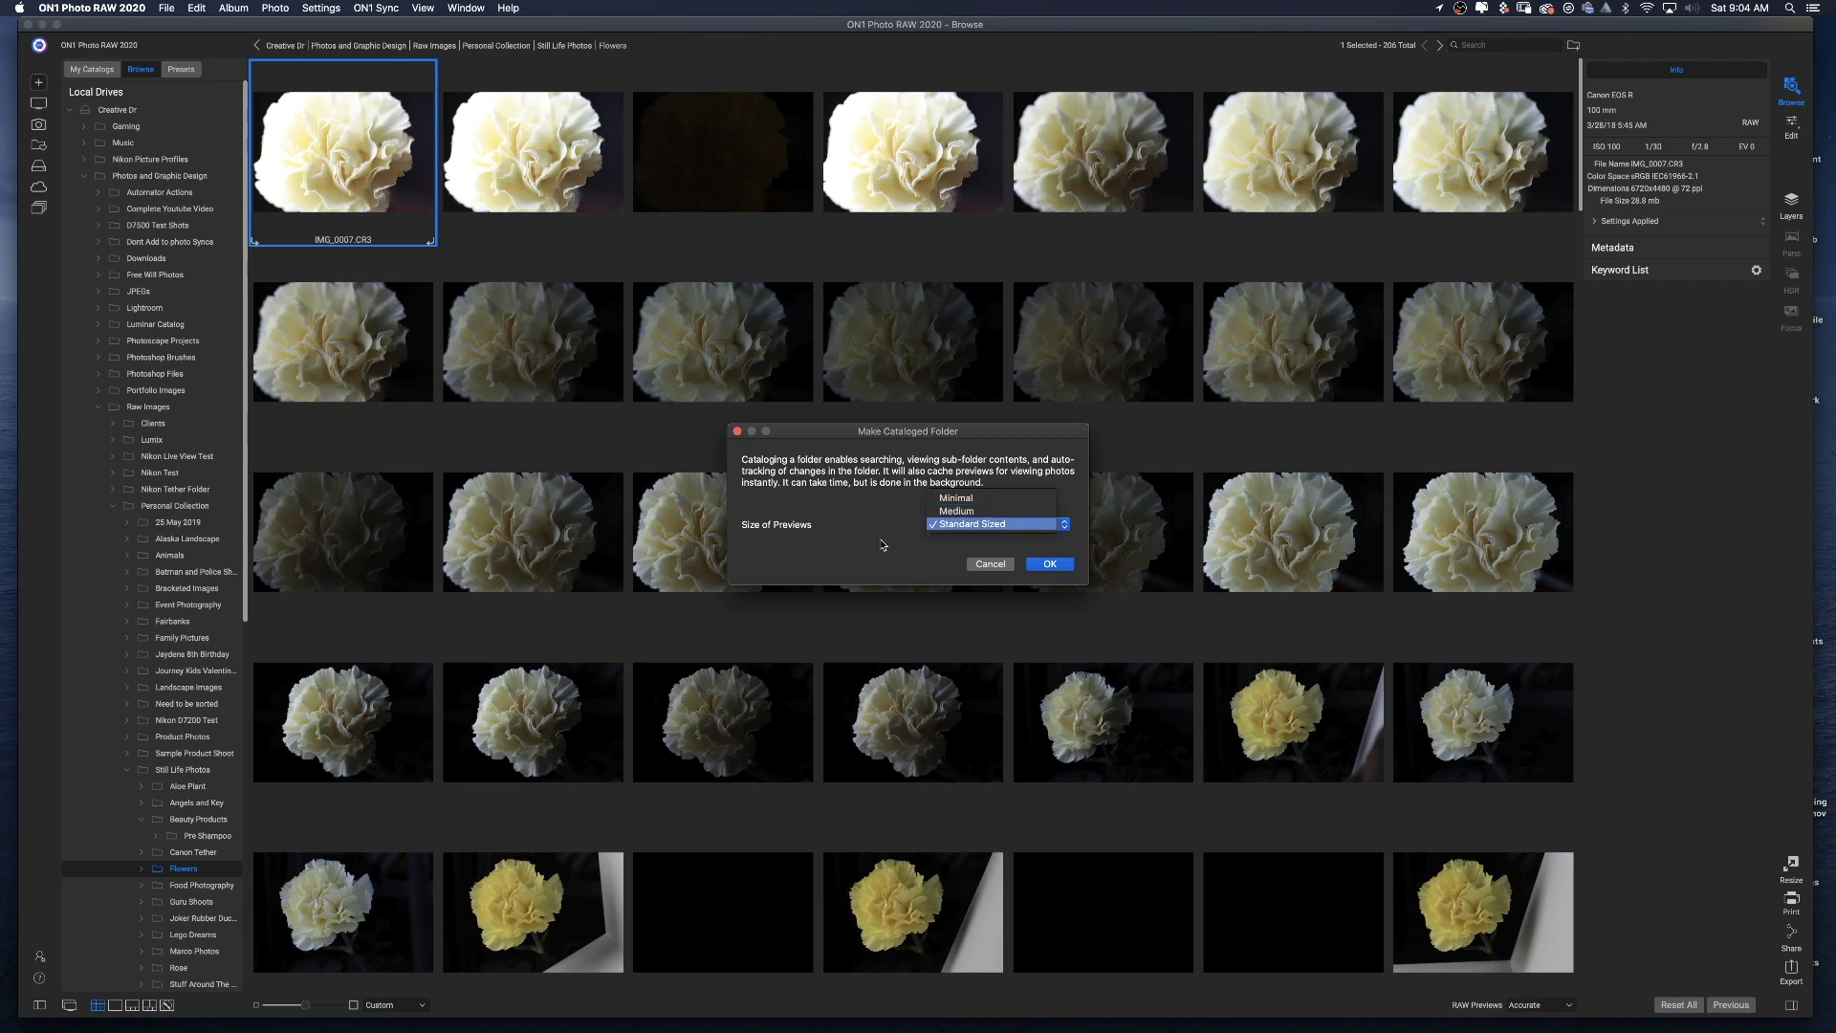
left_click(982, 532)
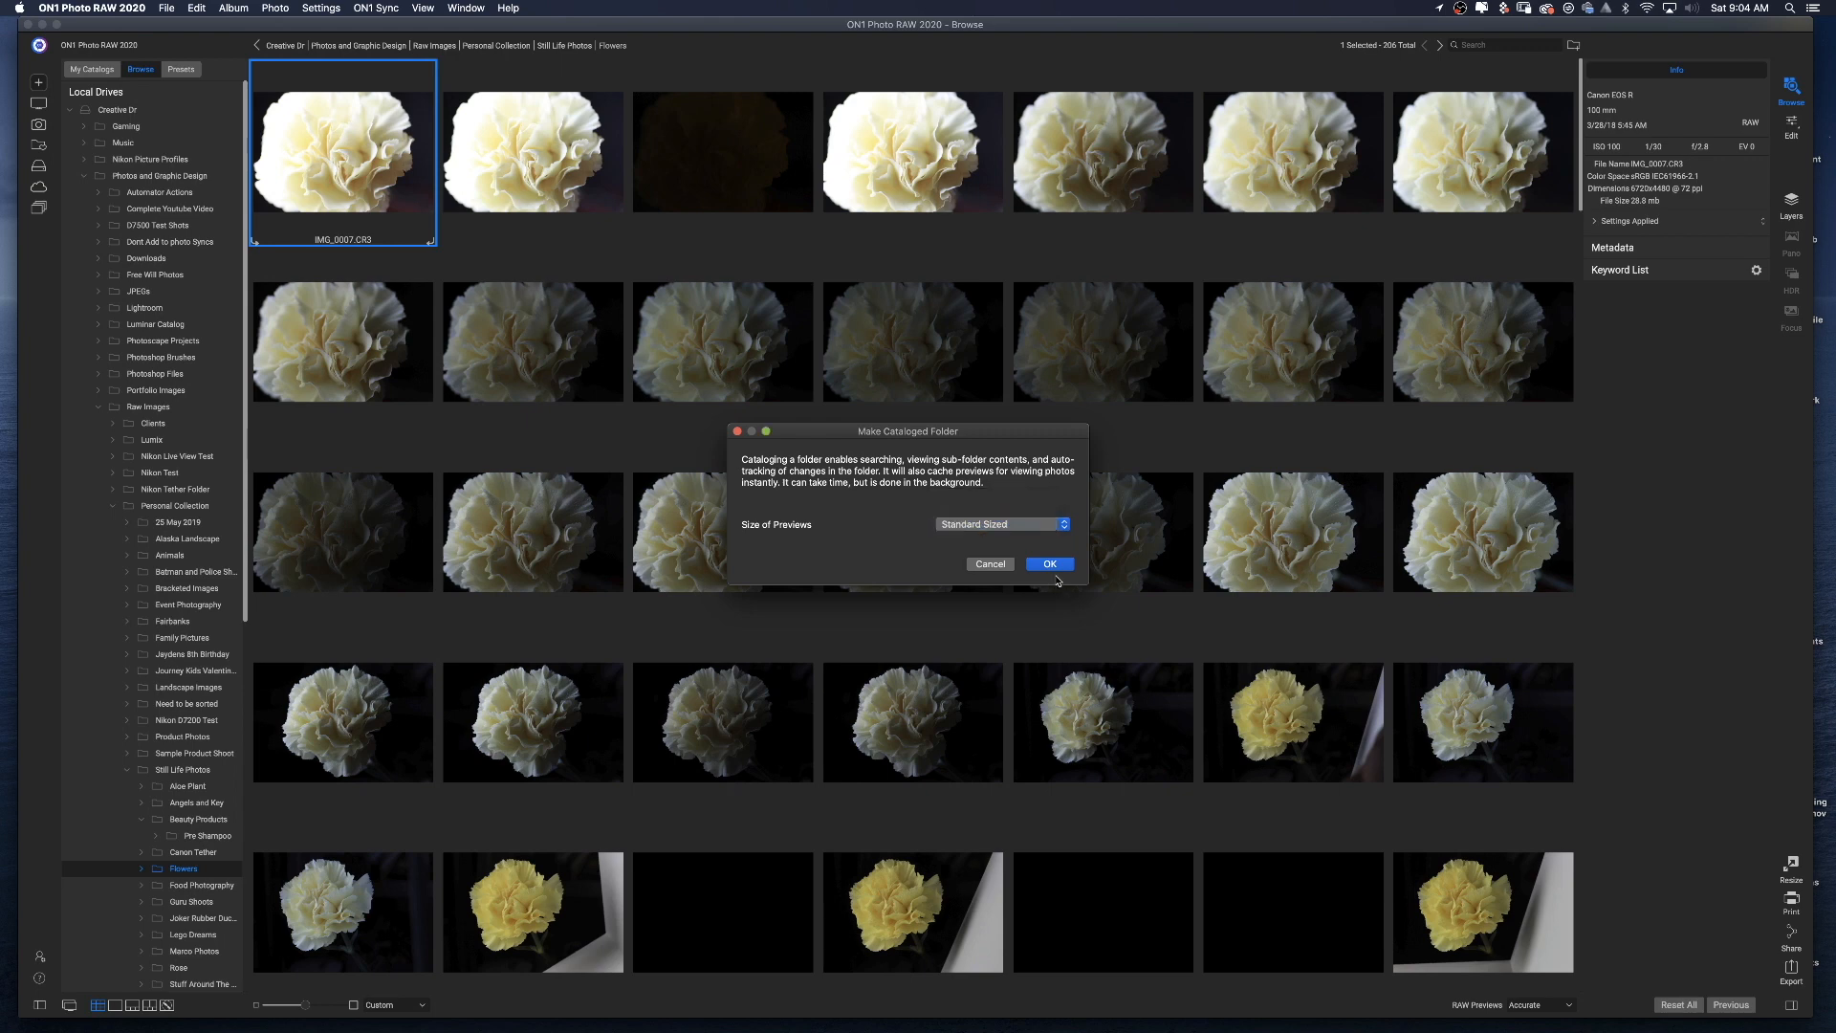
left_click(1053, 566)
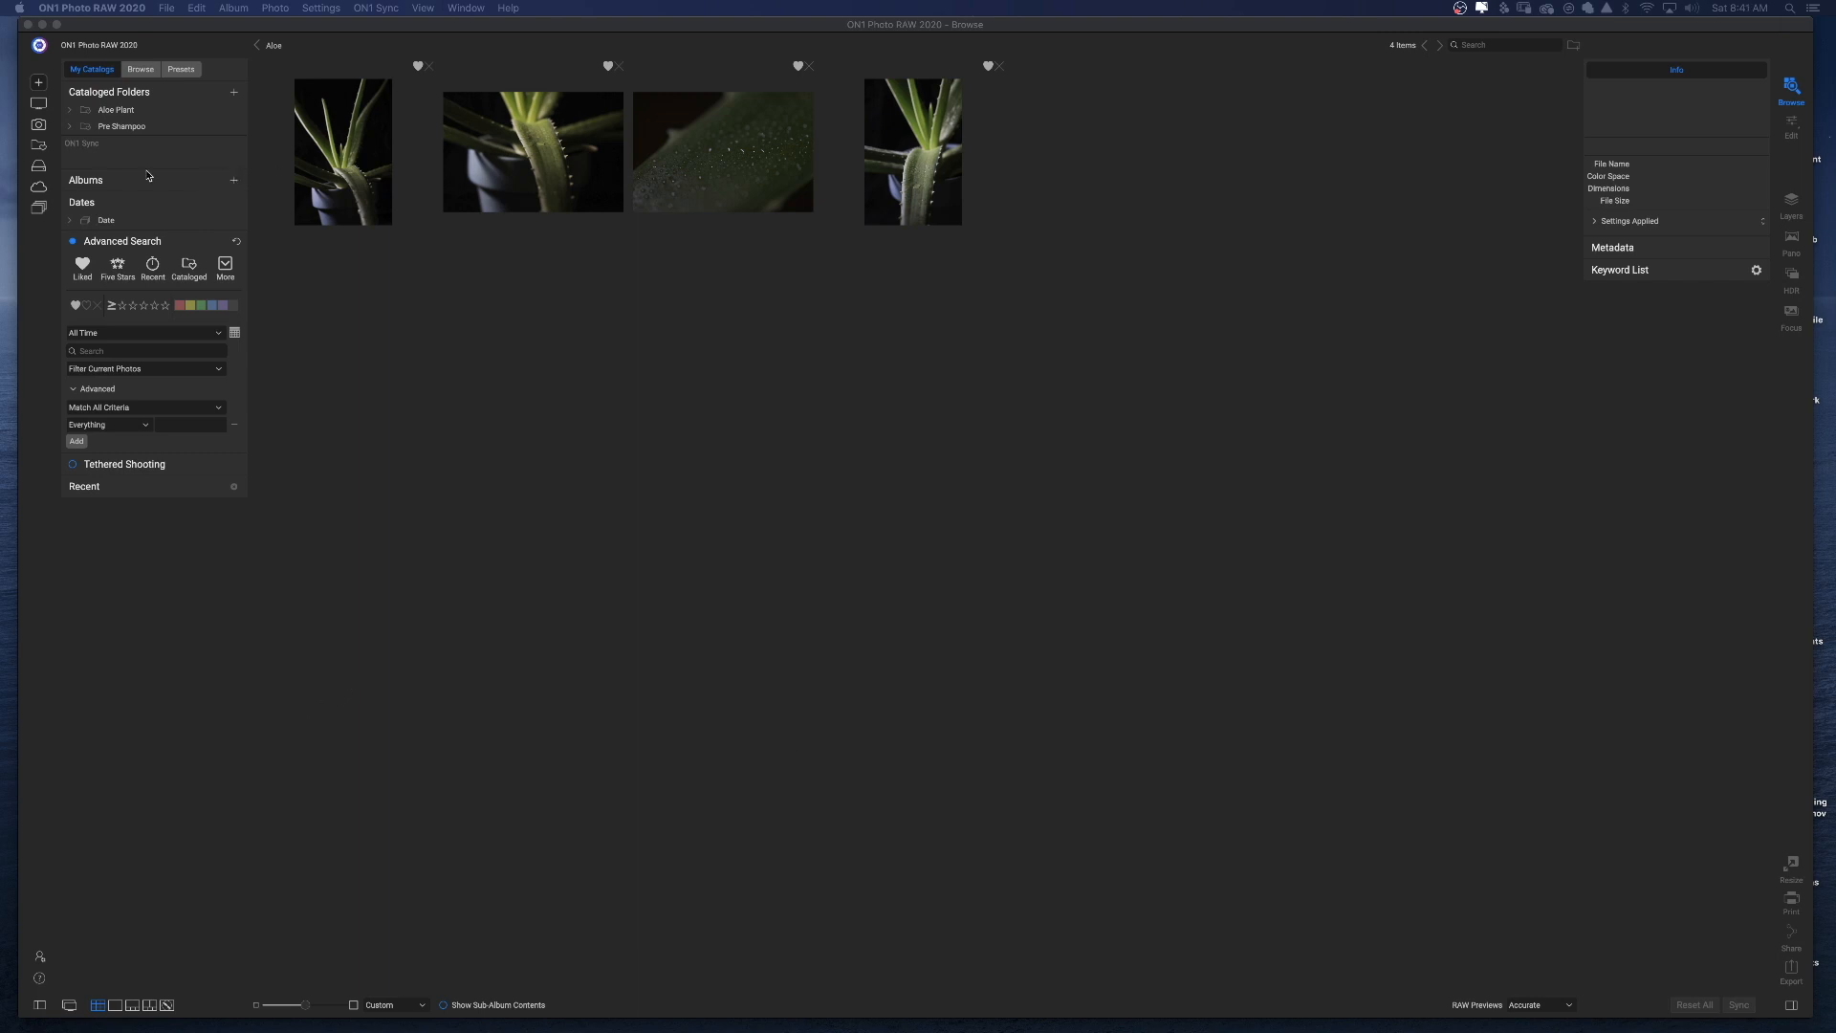
Browse the Aloe Plant and Pre Shampoo cataloged folders, returning to Aloe Plant.
left_click(135, 117)
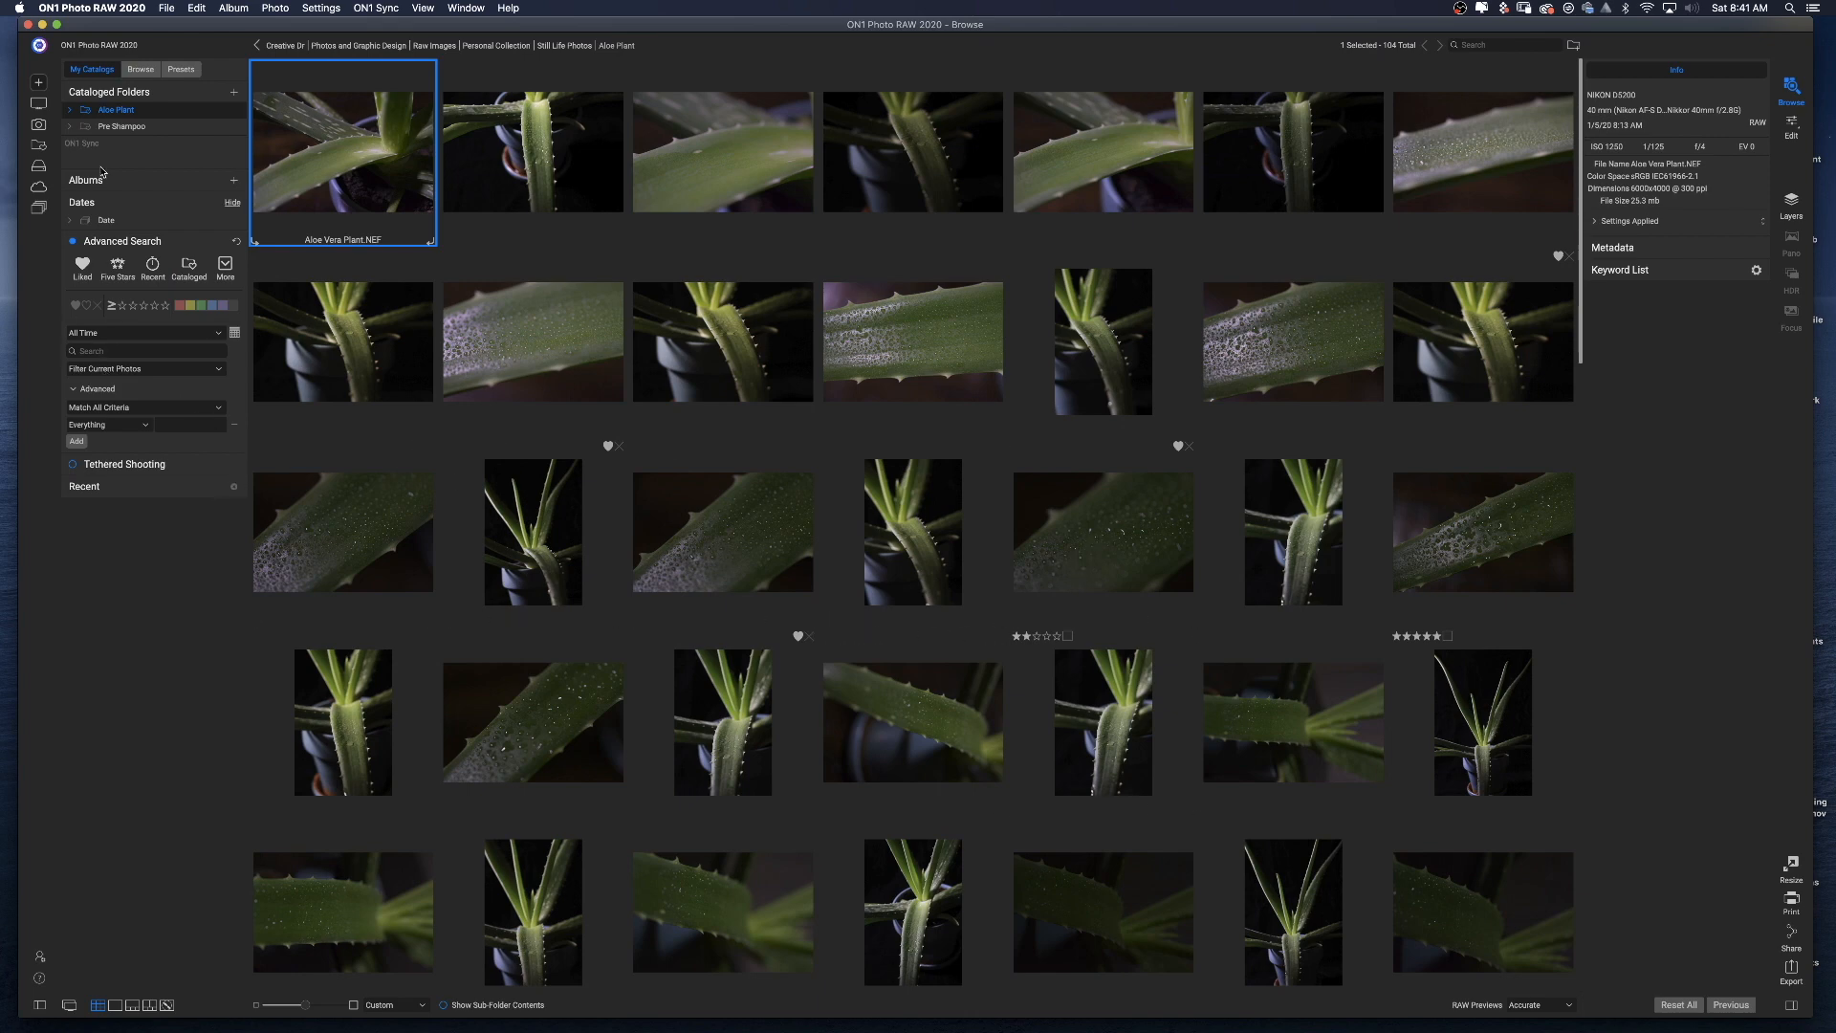
left_click(120, 126)
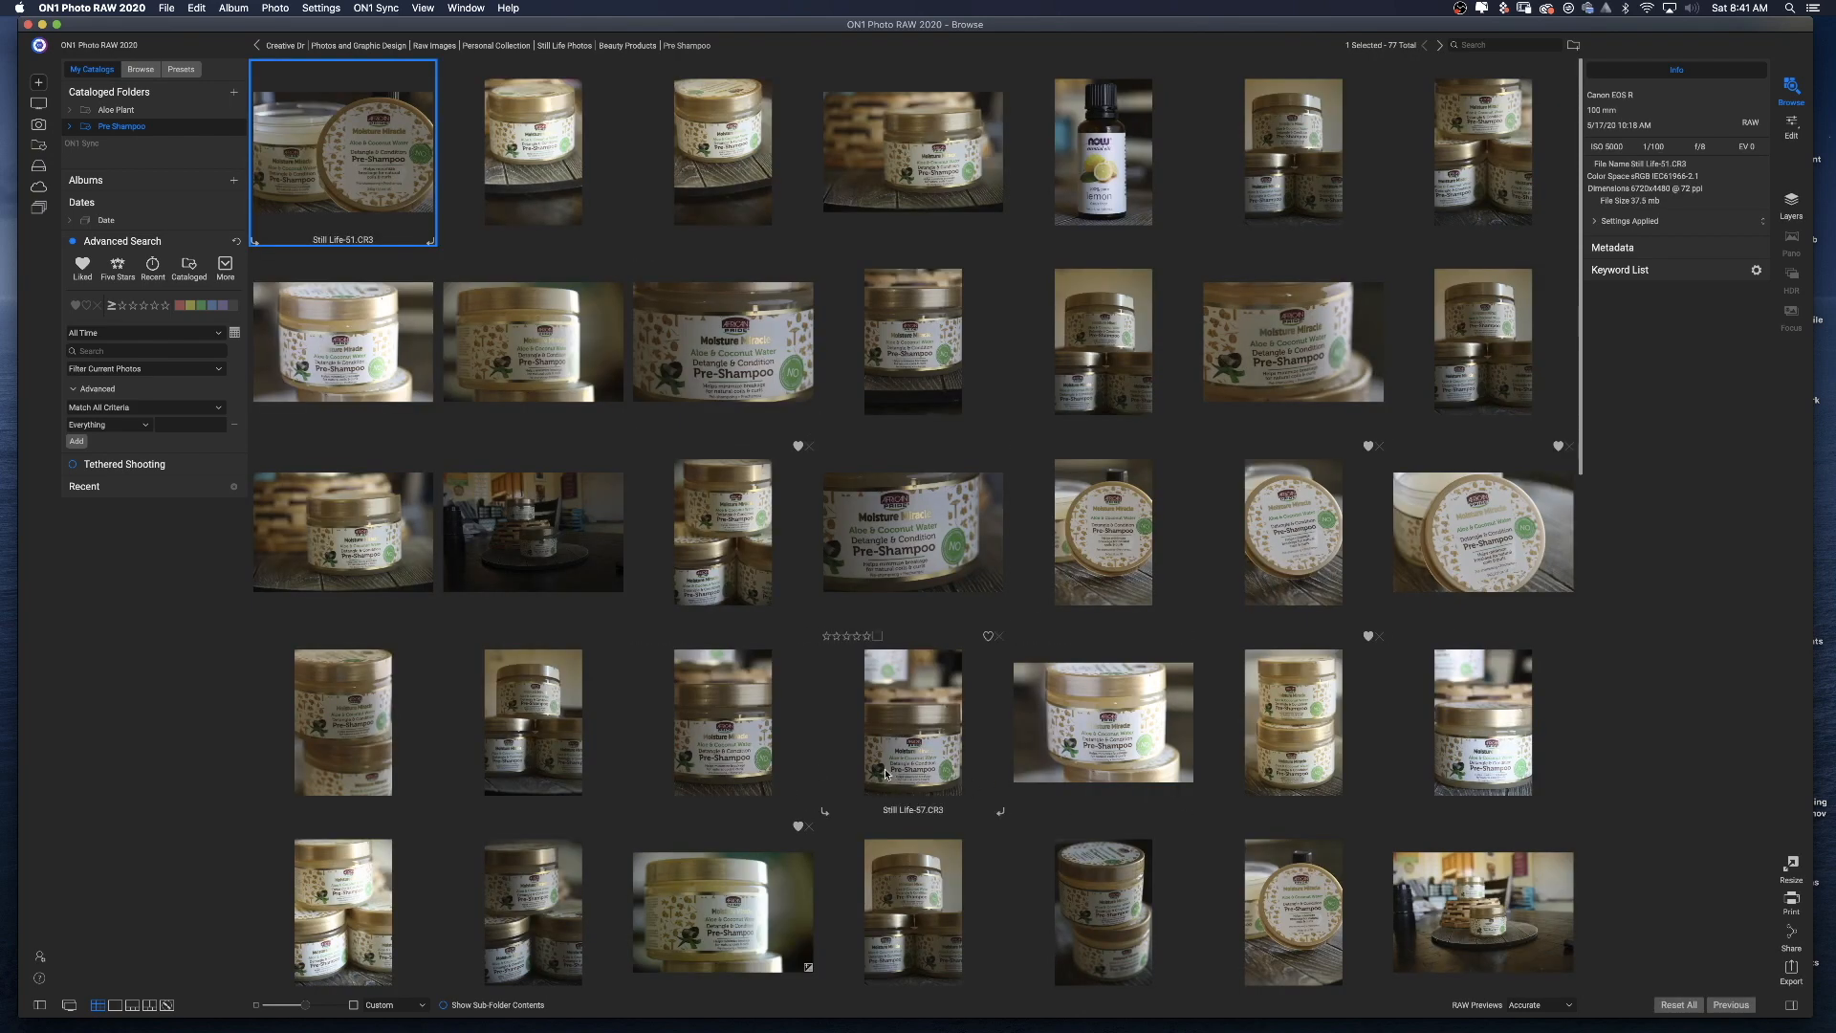
left_click(130, 116)
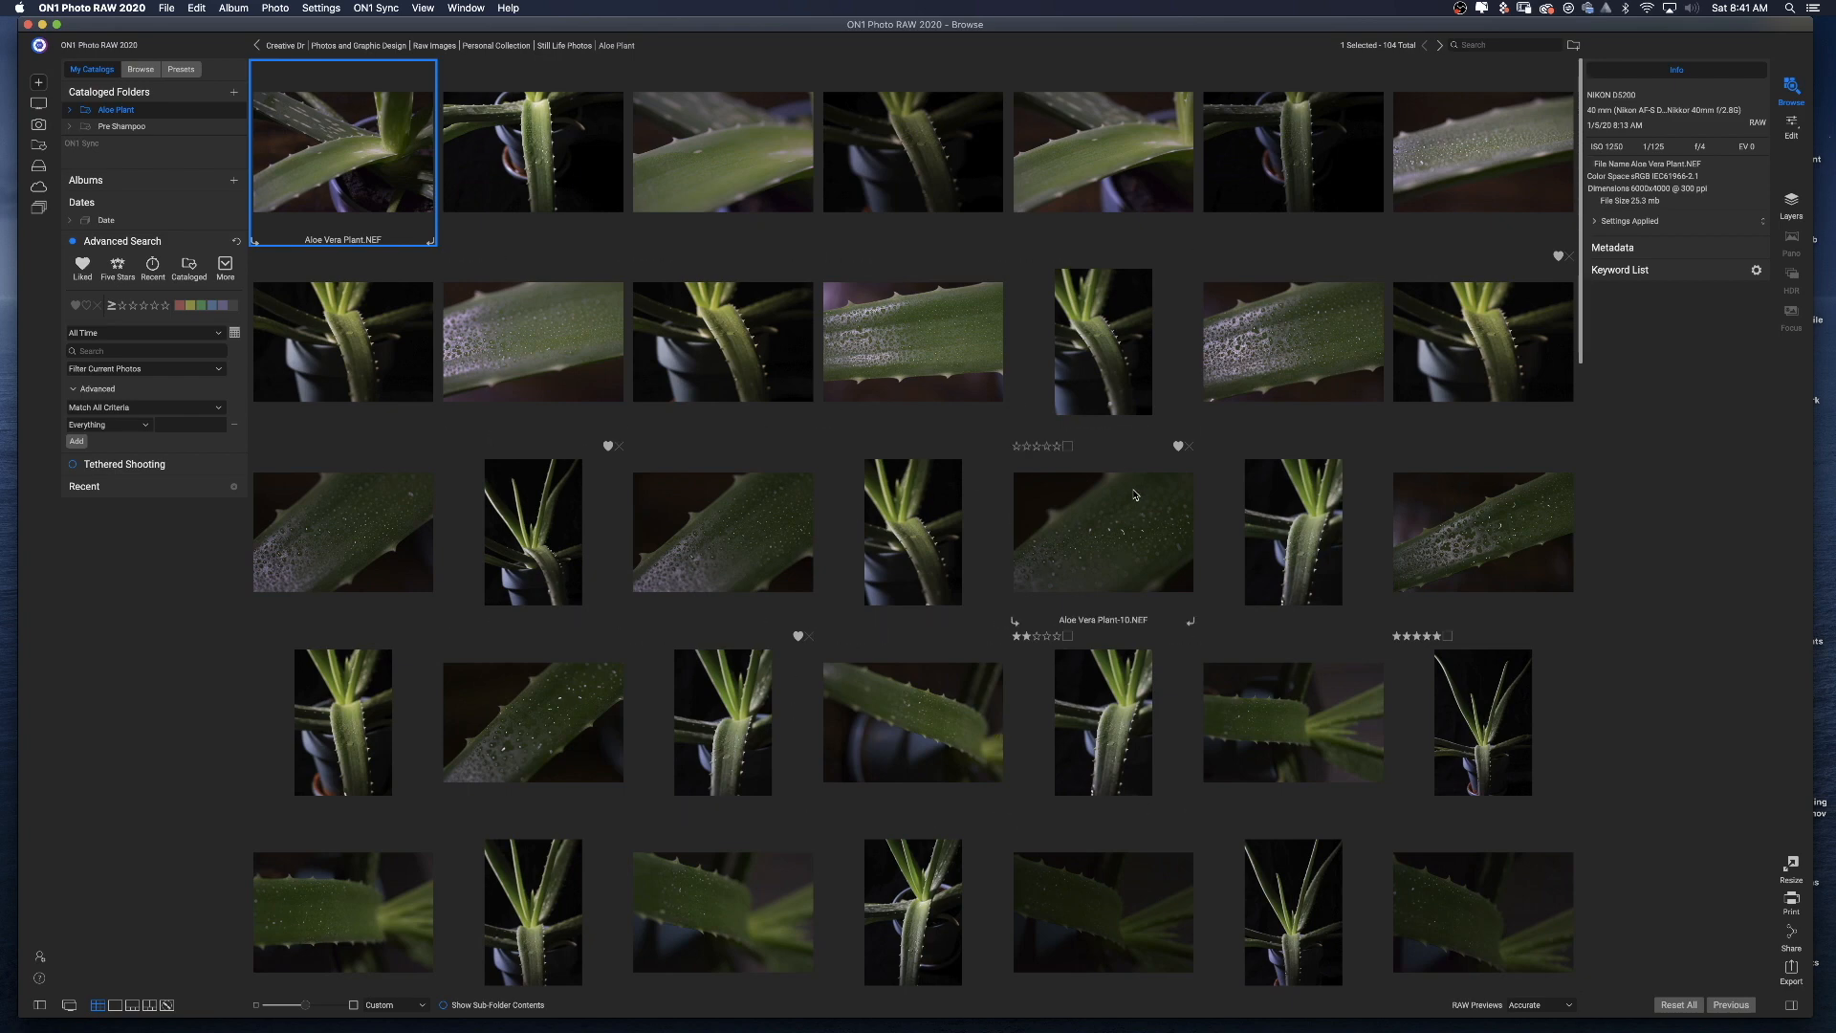
Search all cataloged folders for liked photos using the Search Cataloged Folders scope.
left_click(75, 305)
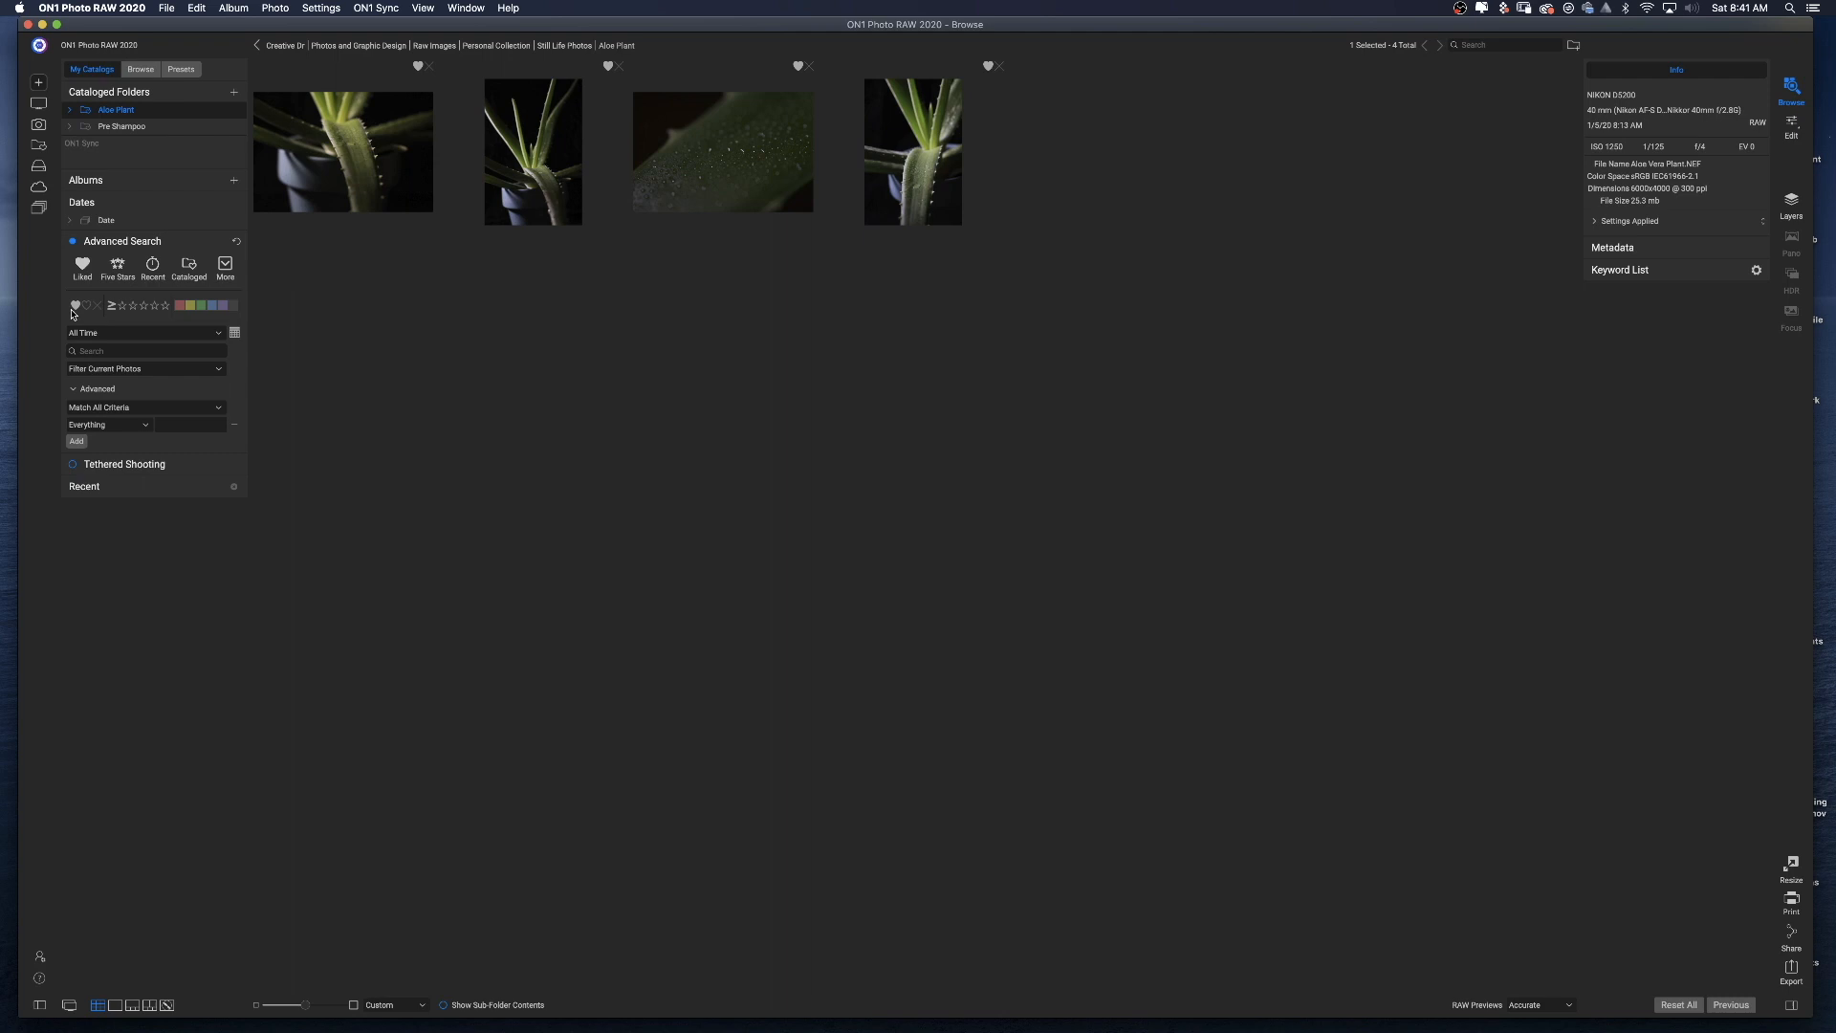
left_click(209, 371)
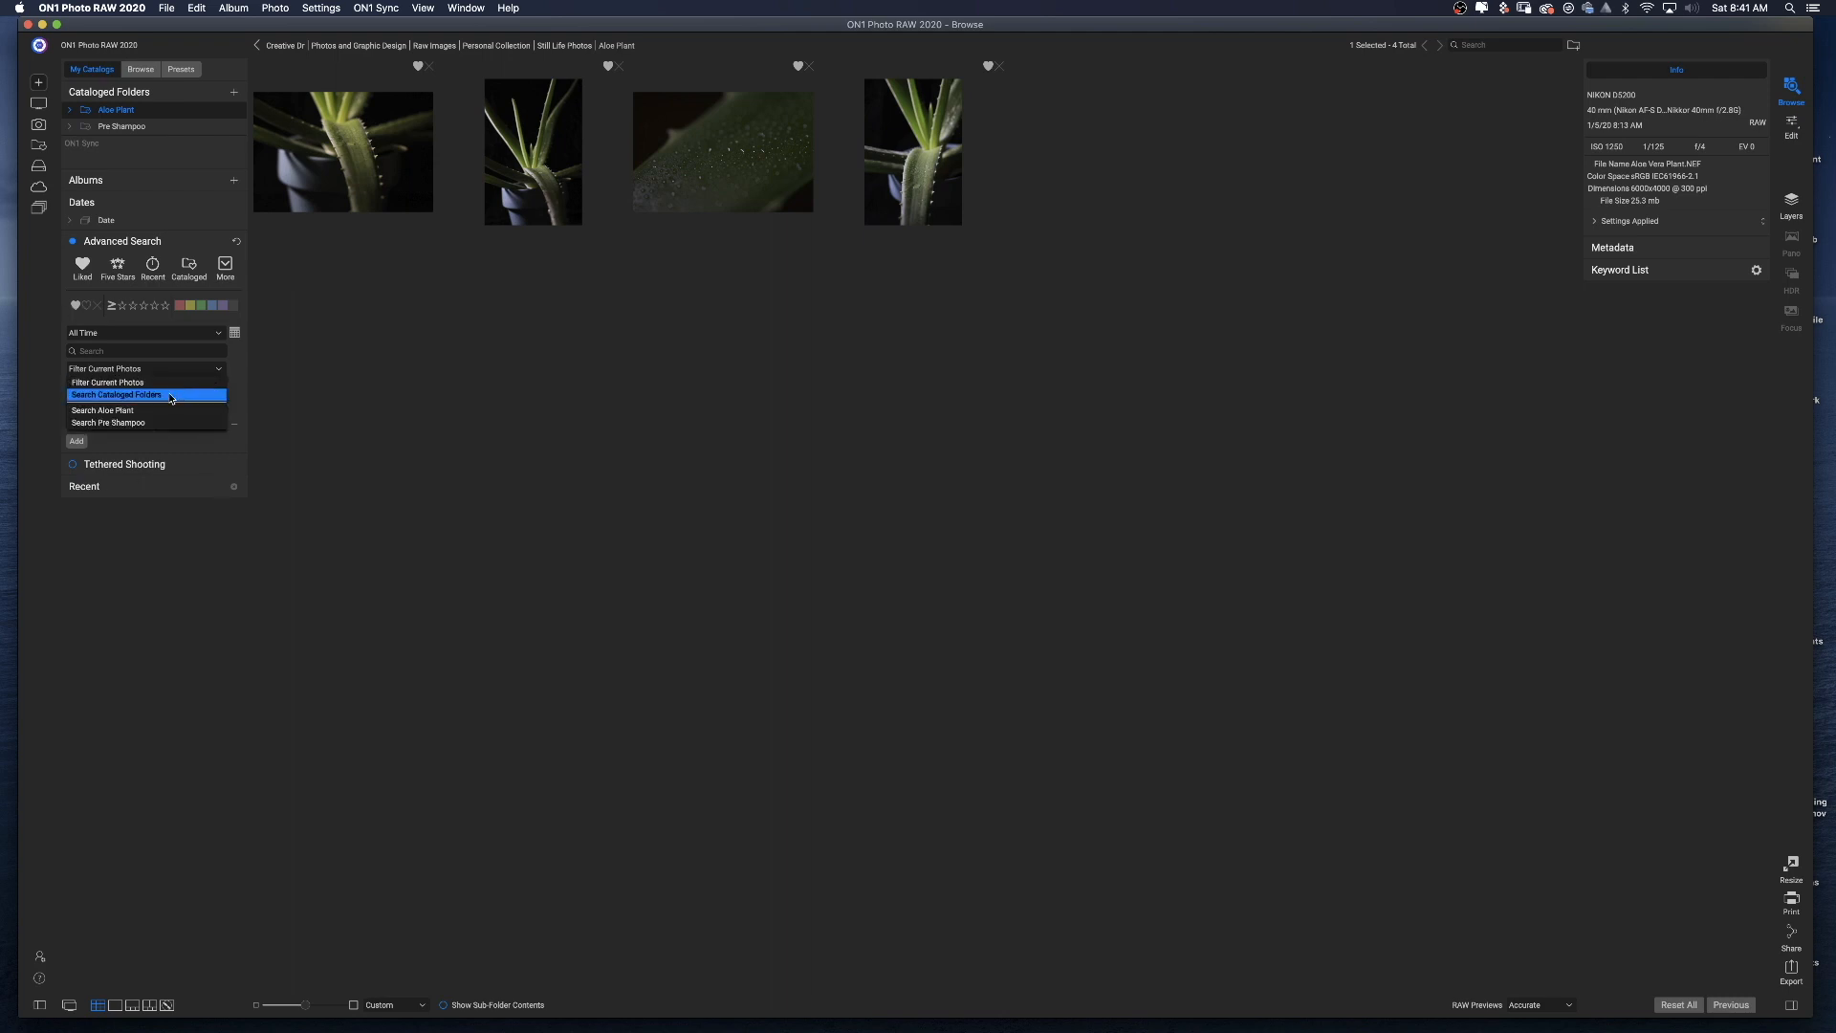
left_click(170, 395)
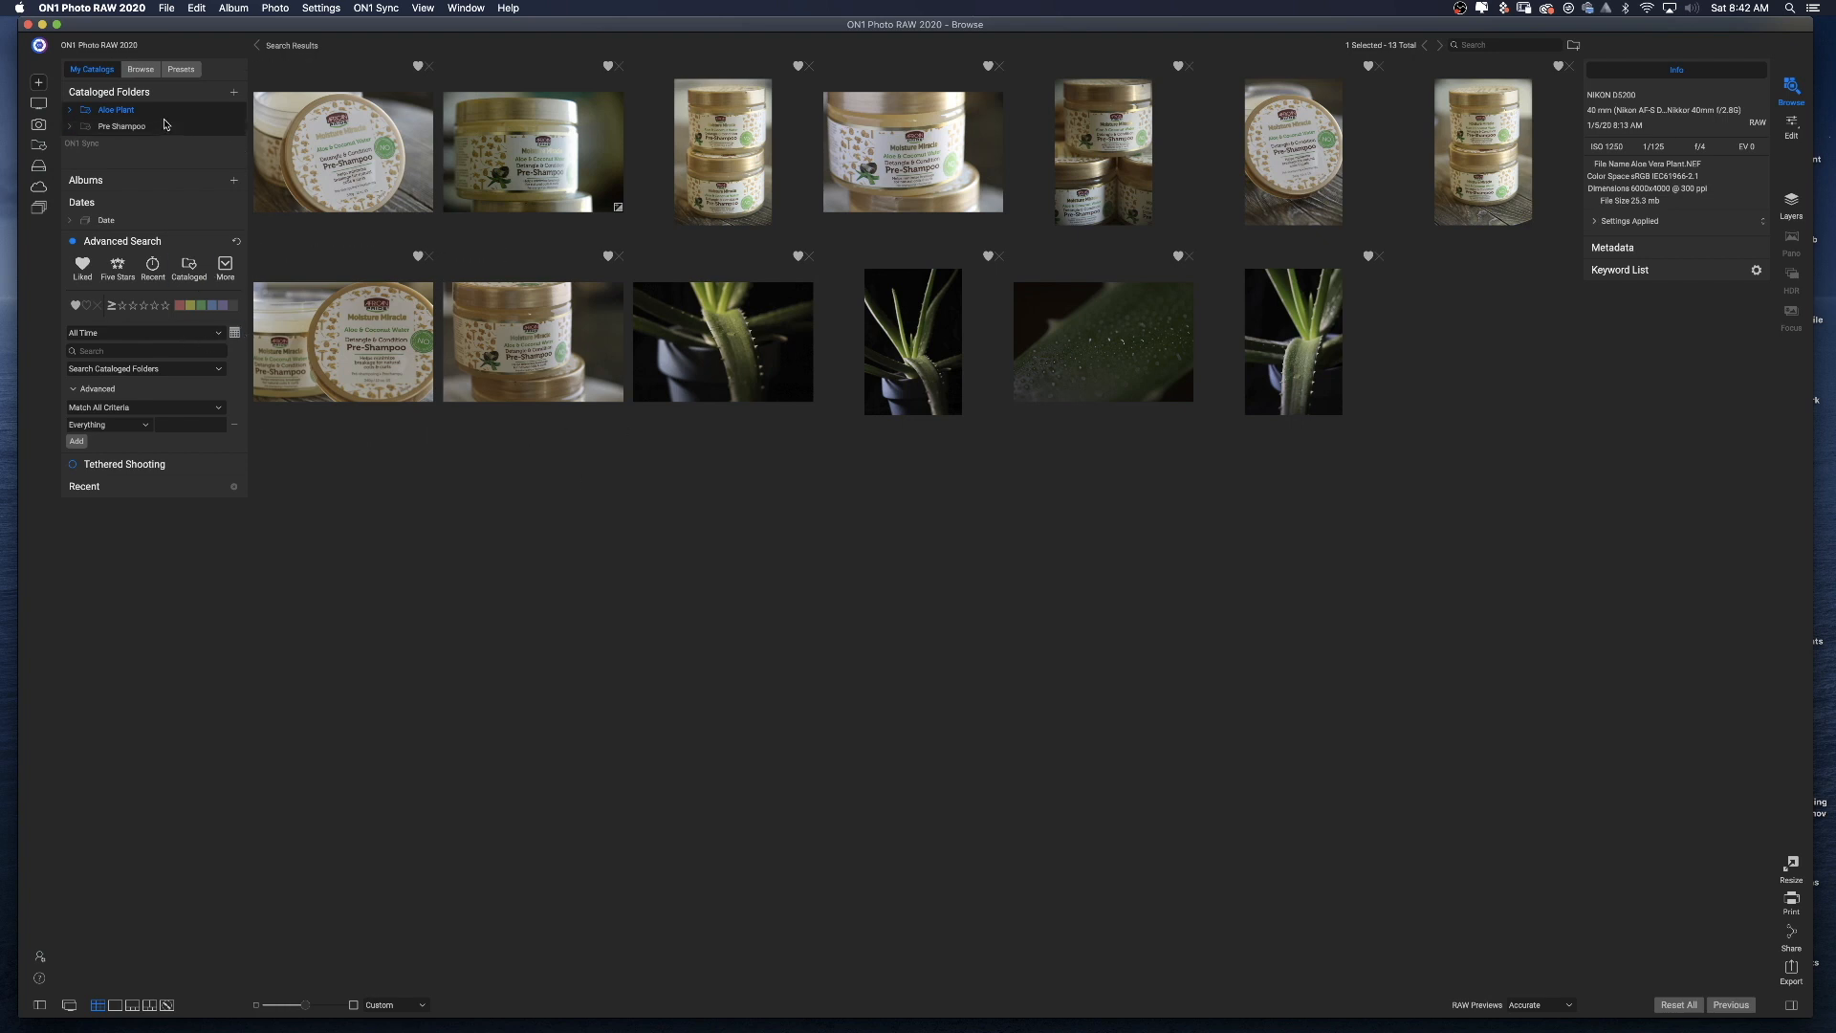
left_click(1098, 584)
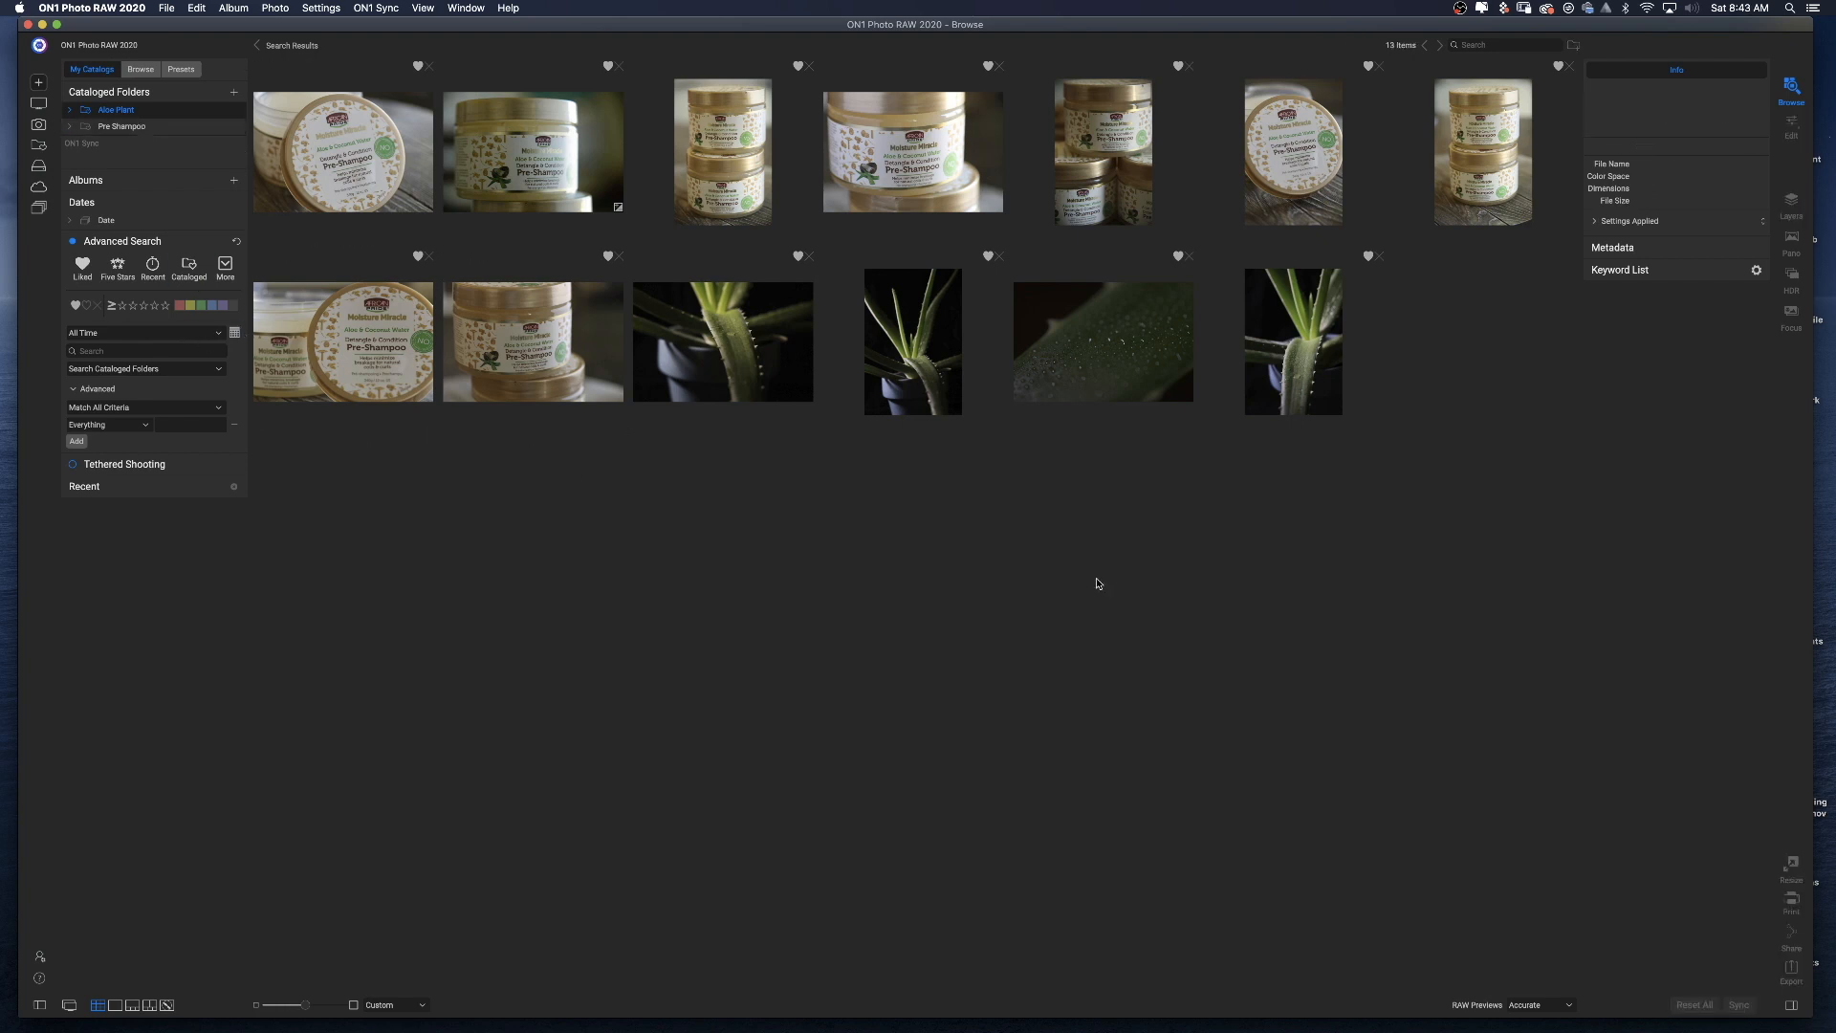